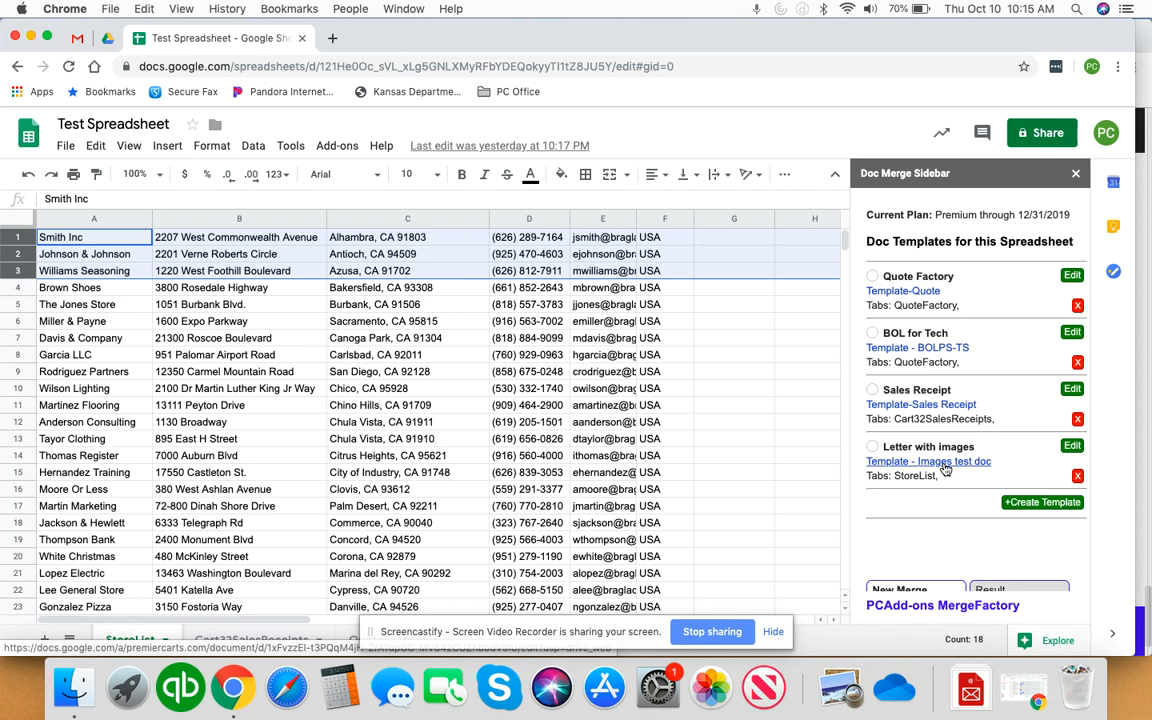
Open the document template linked to Letter with images and inspect the logo in its header
click(943, 464)
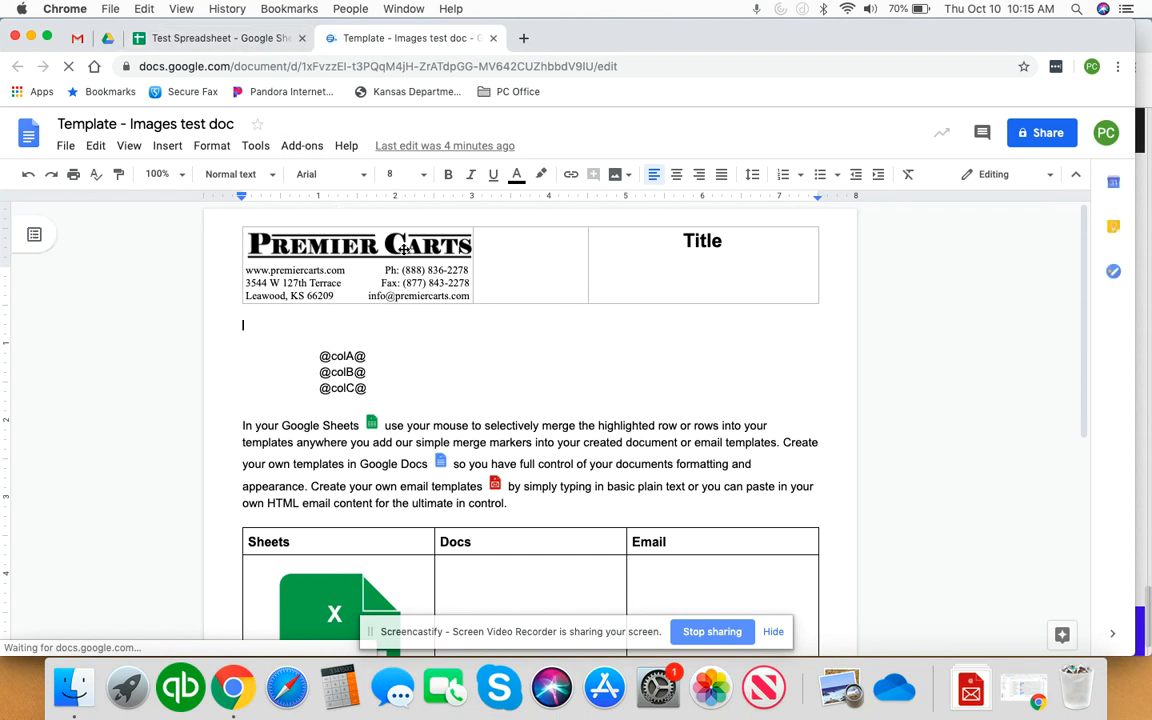
double_click(525, 274)
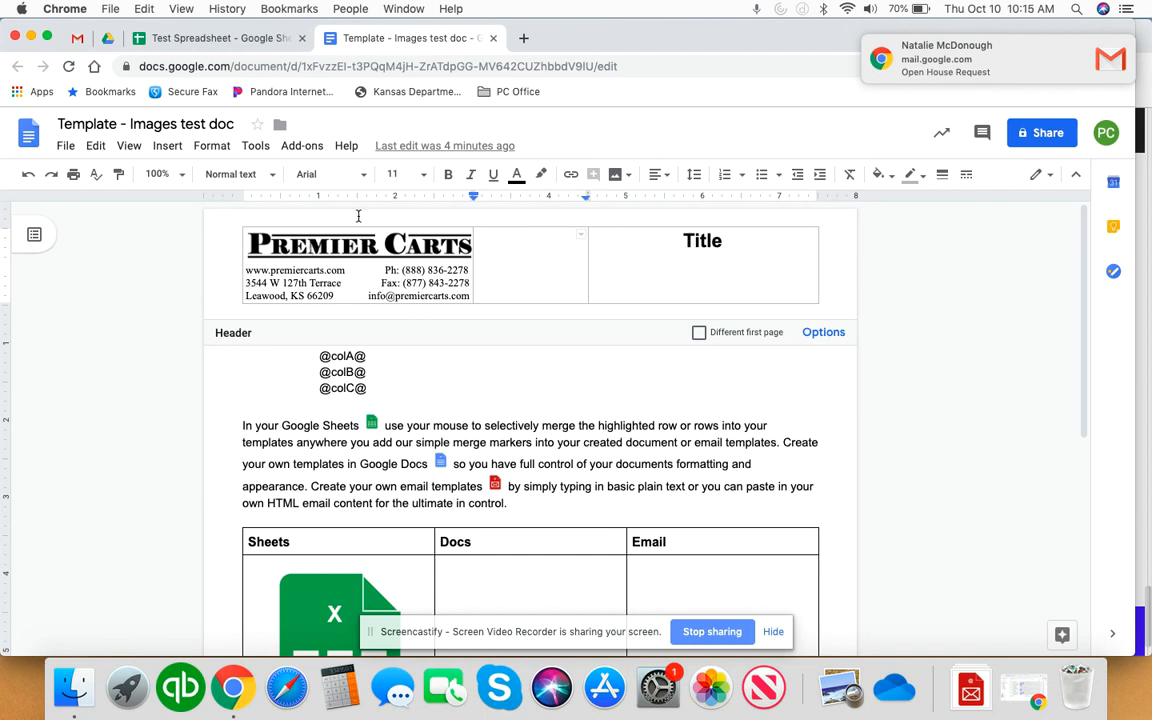
click(413, 248)
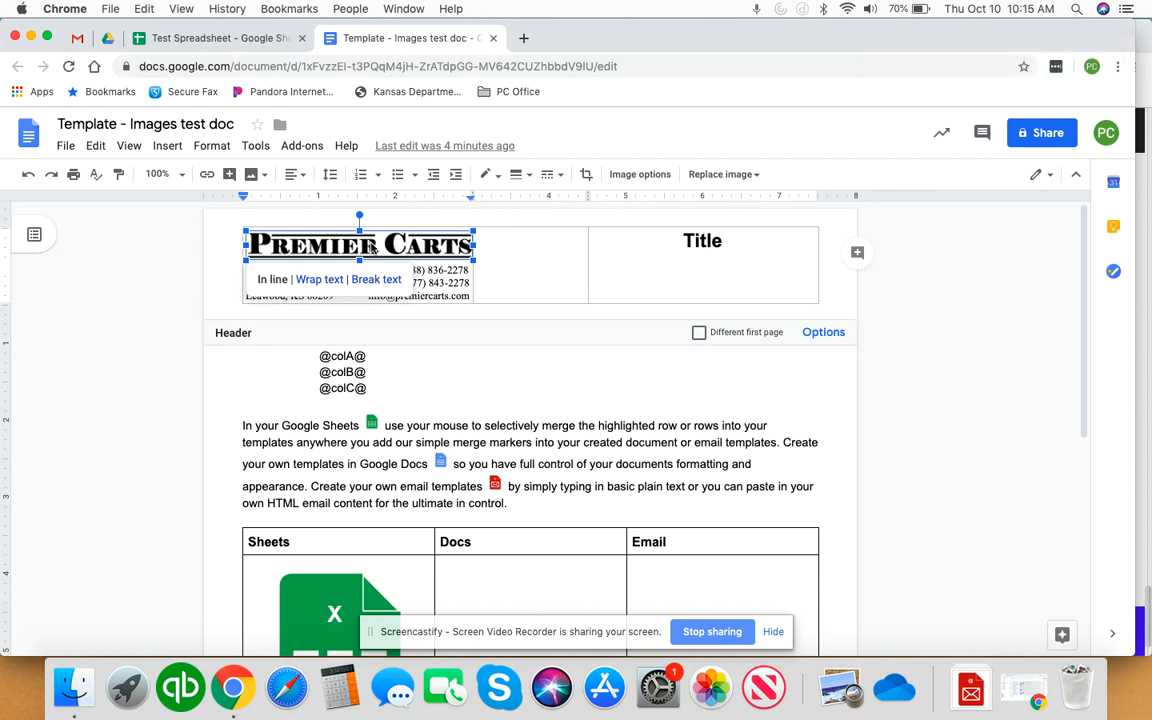
click(491, 286)
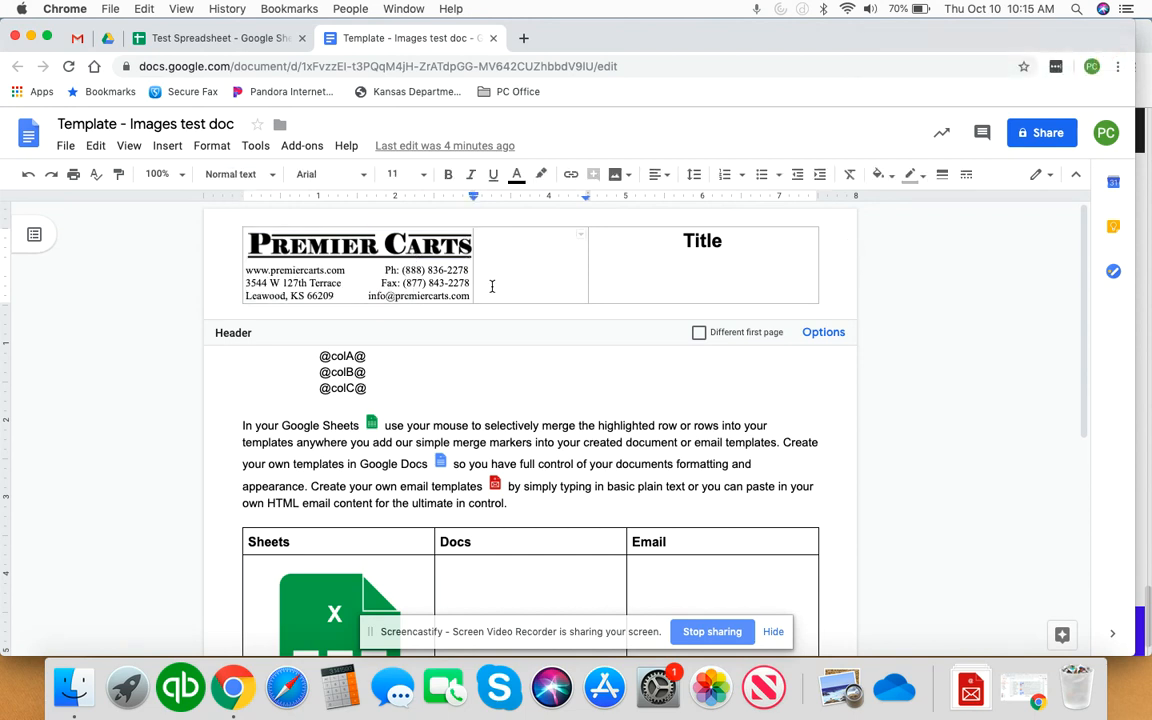
click(425, 367)
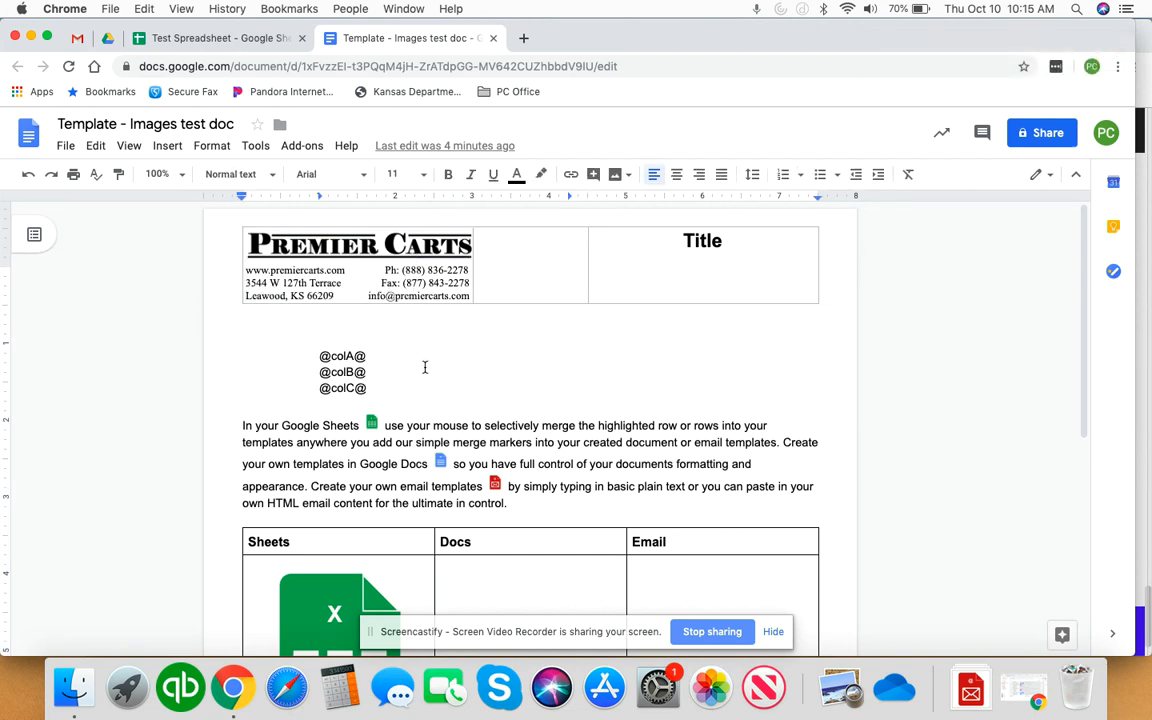
Examine the small icons in the body paragraph and bulleted list, and the large image in the table's Sheets column
scroll(425, 367, down, 5)
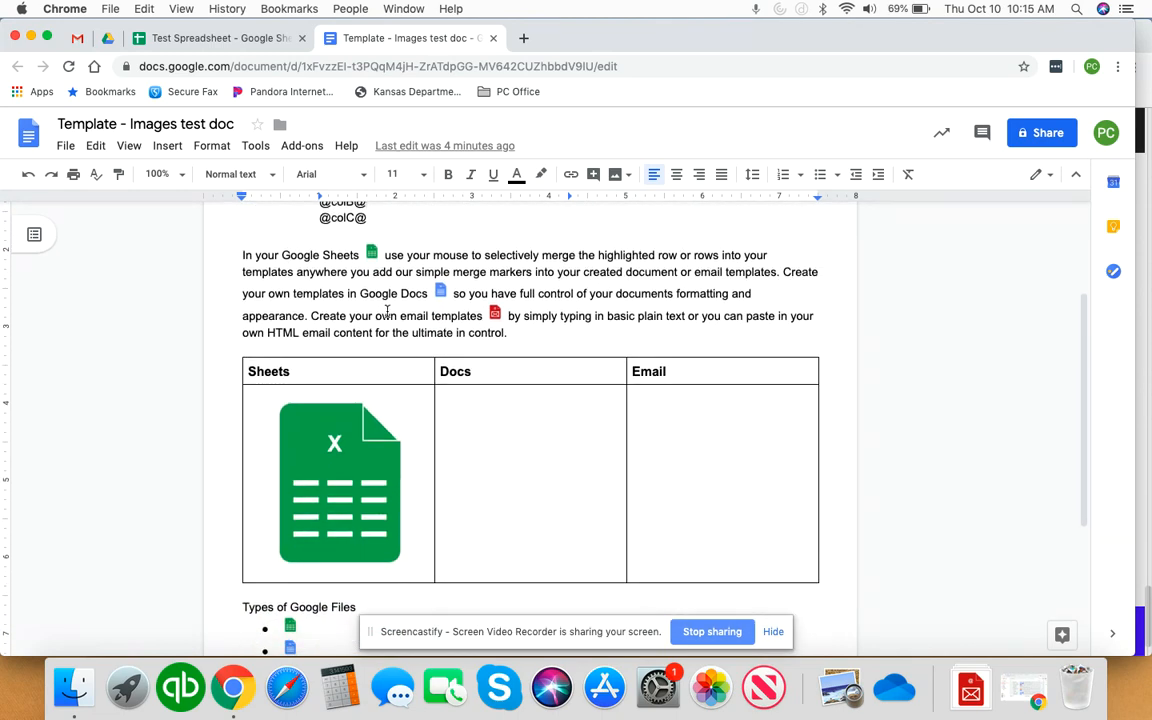
click(371, 254)
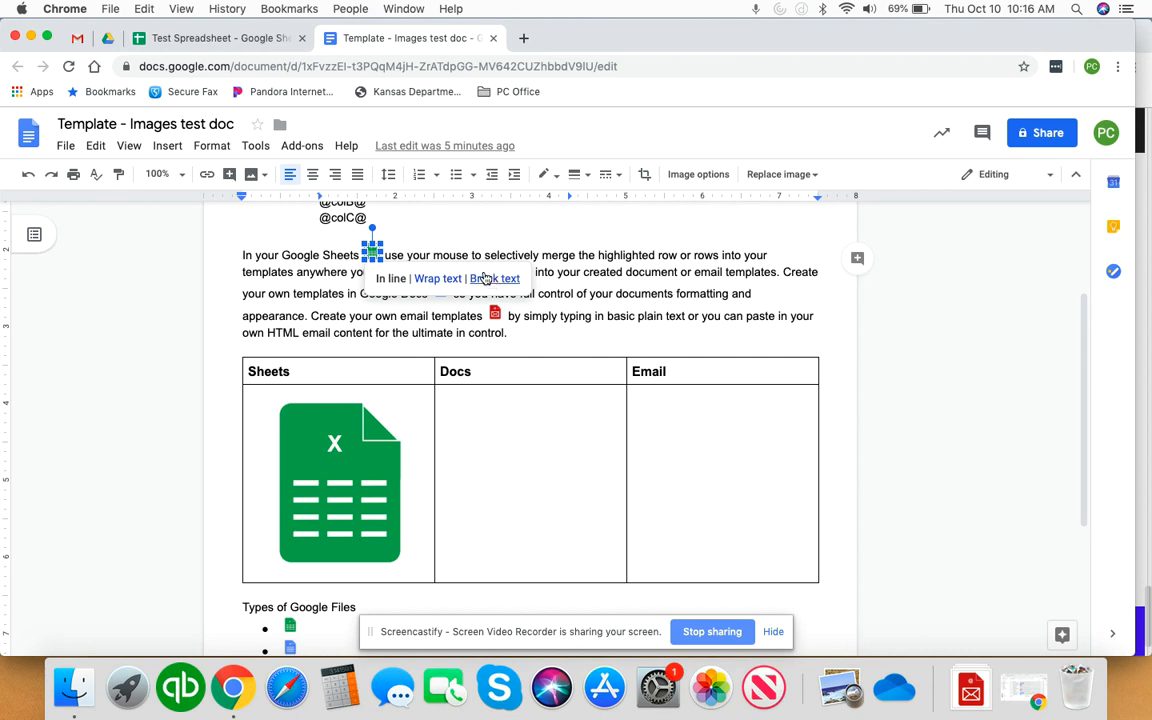
click(586, 271)
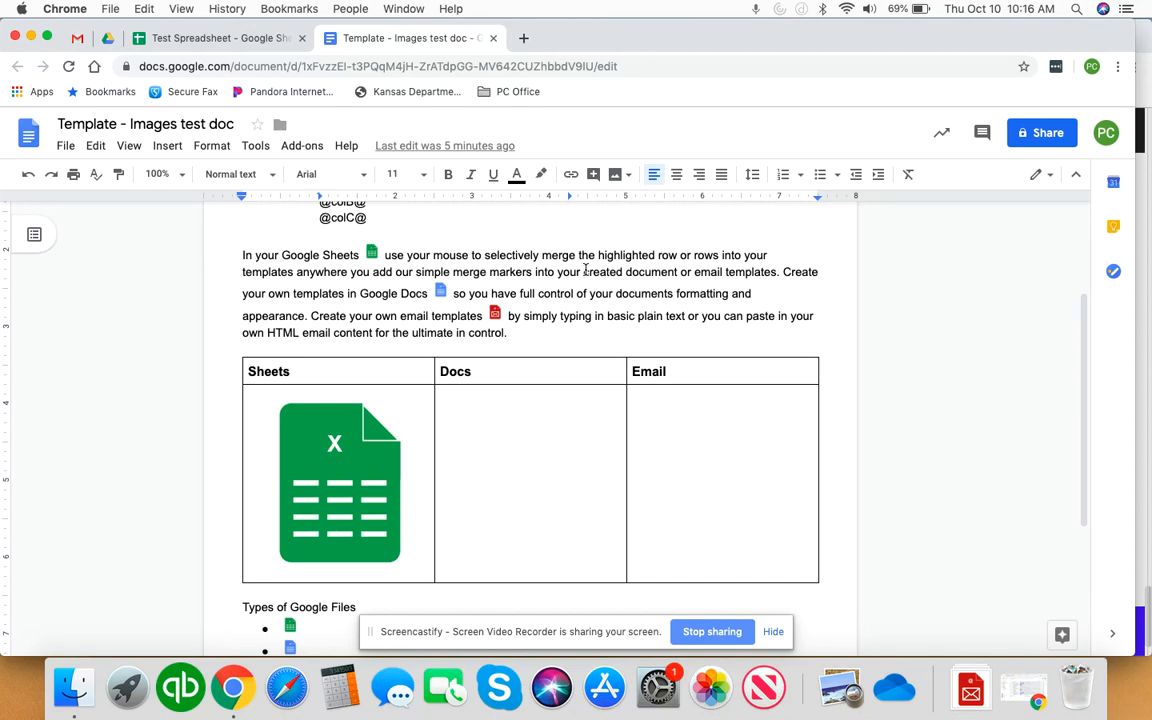
click(584, 271)
click(578, 315)
scroll(446, 390, down, 2)
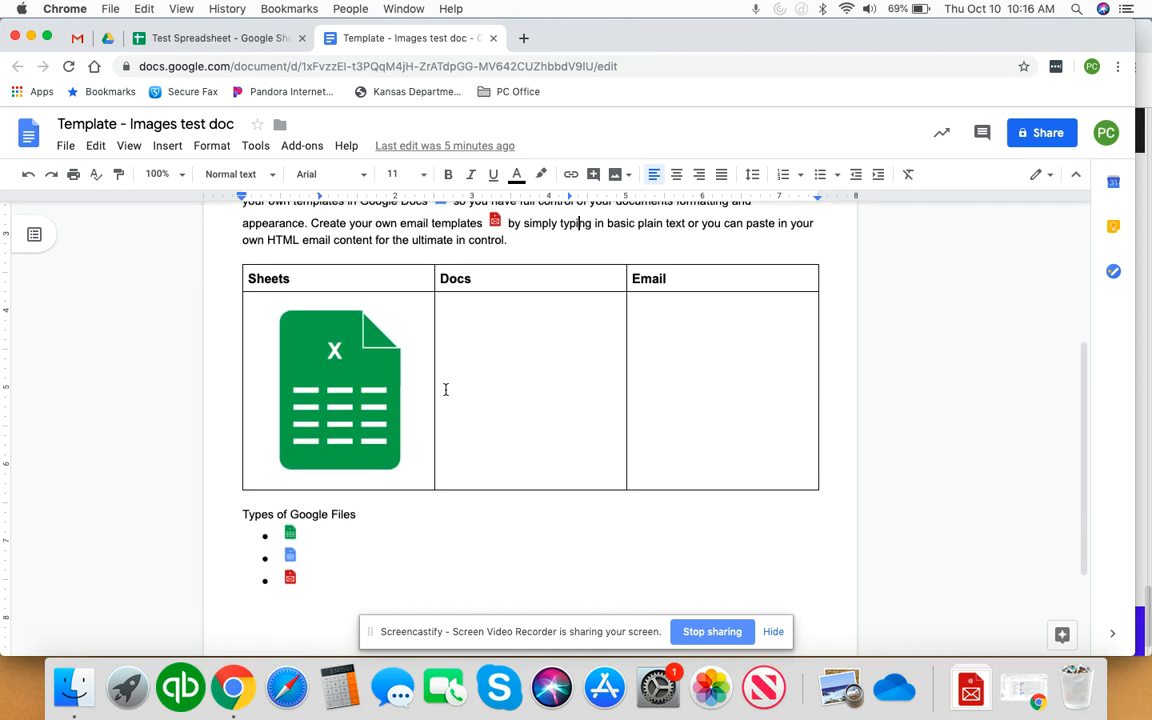
click(290, 534)
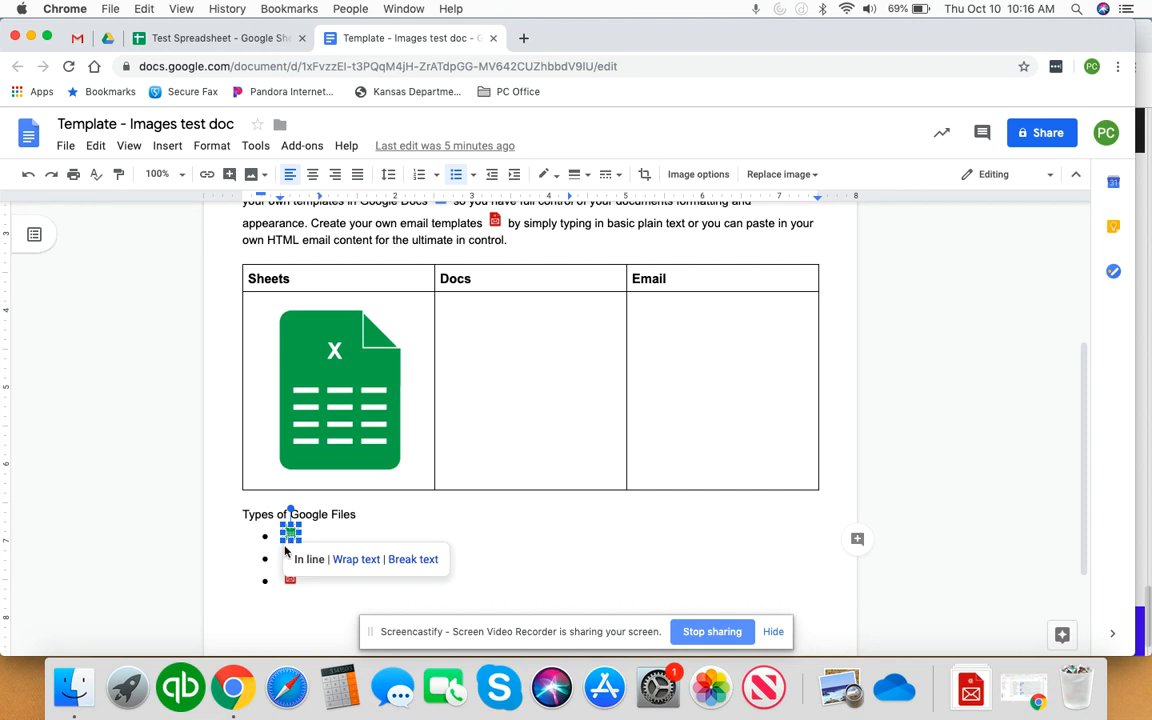
click(520, 416)
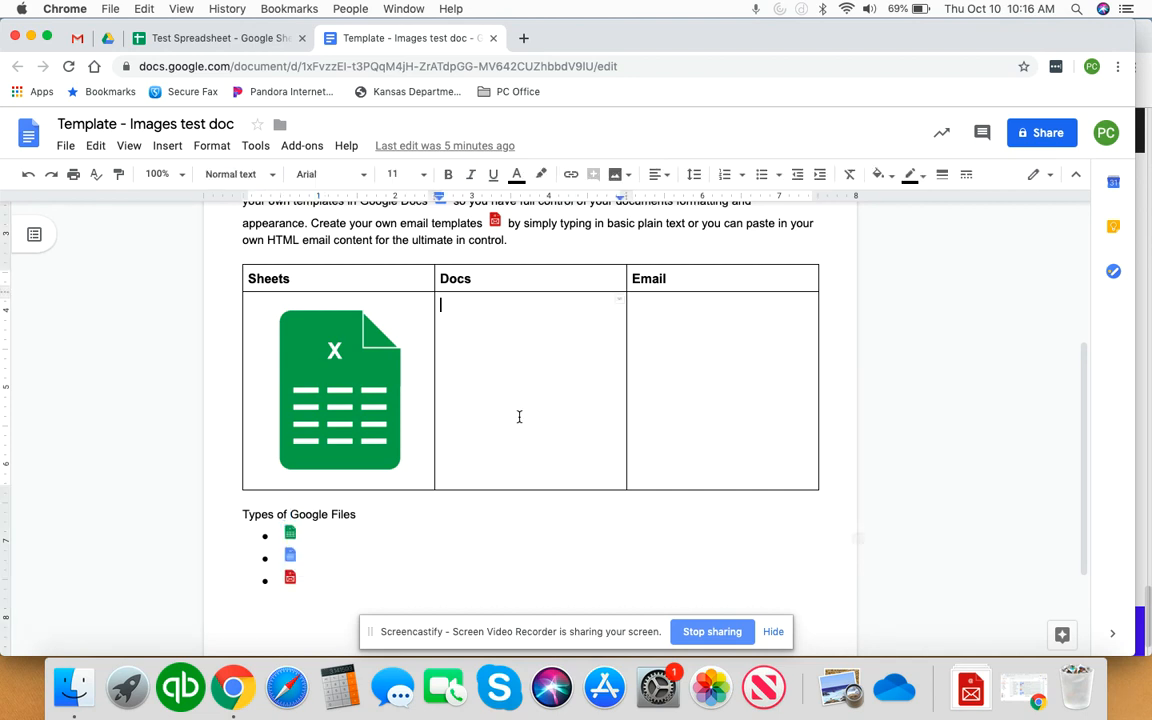
click(348, 384)
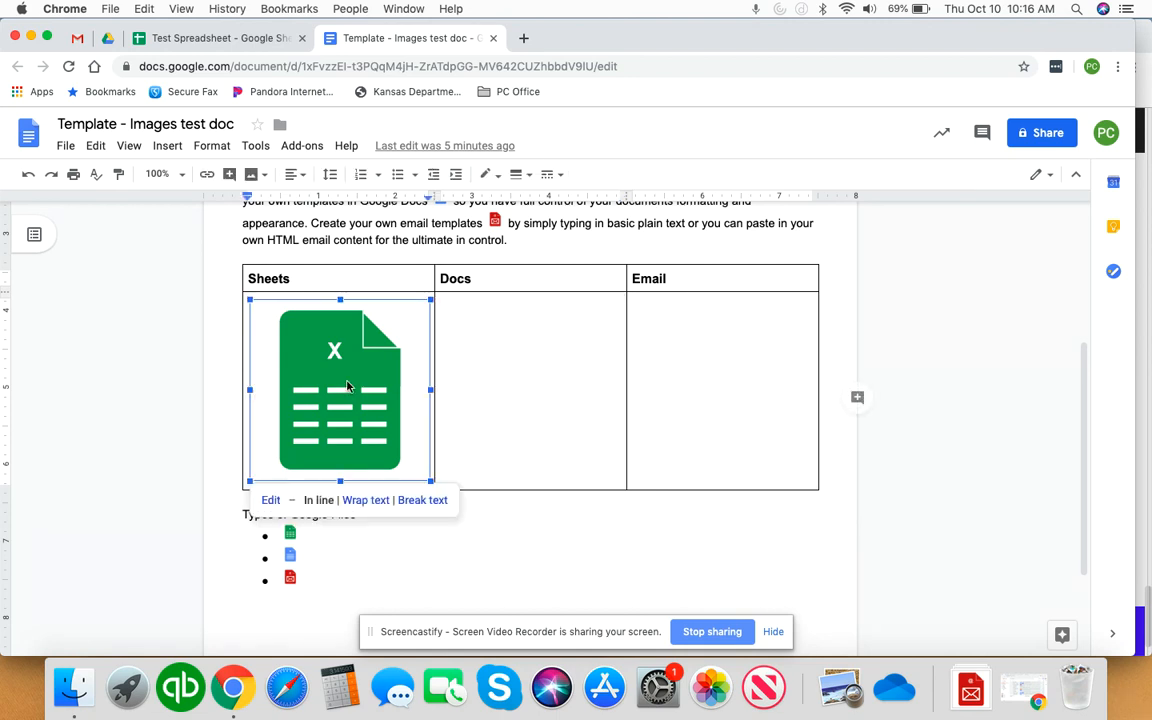
Insert GDocs.png from the computer's Downloads folder as an image in the empty cell under Docs
click(503, 365)
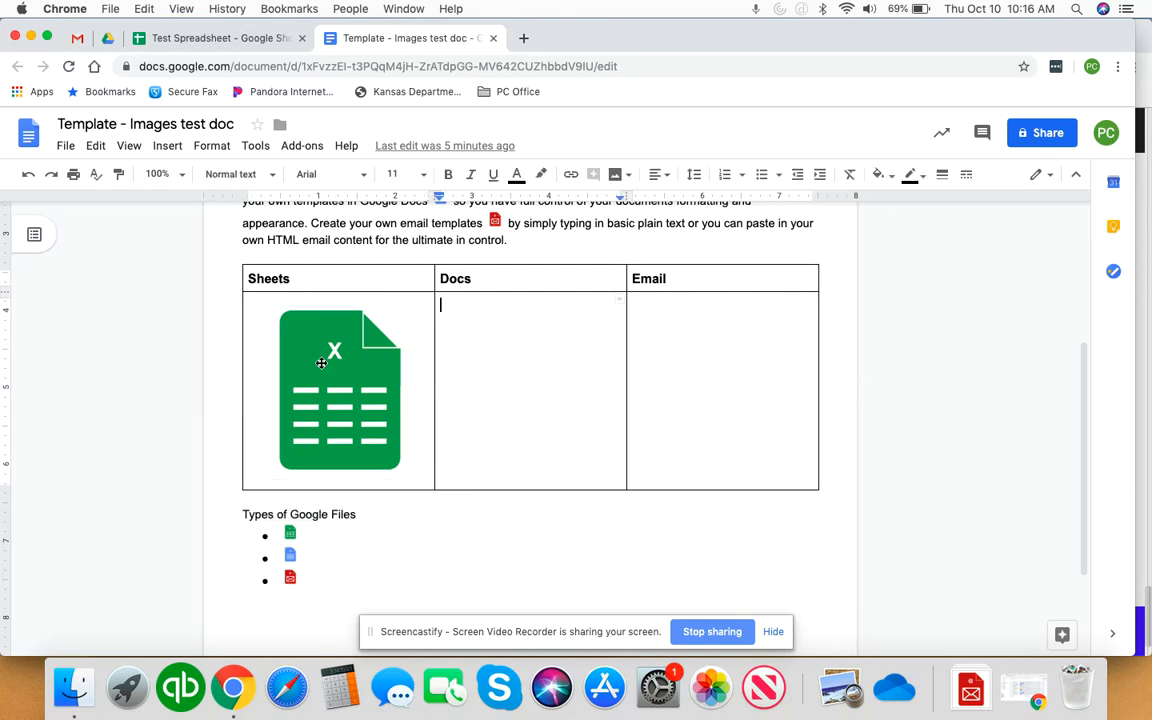
click(162, 150)
mouse_move(173, 169)
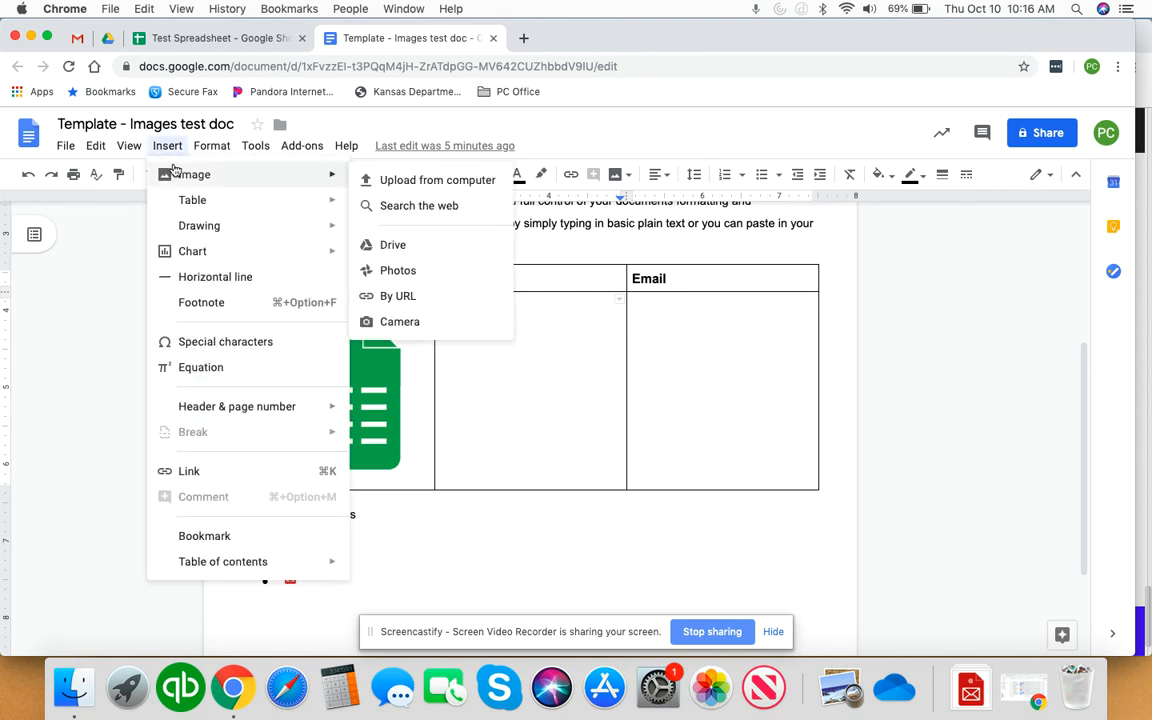
click(166, 146)
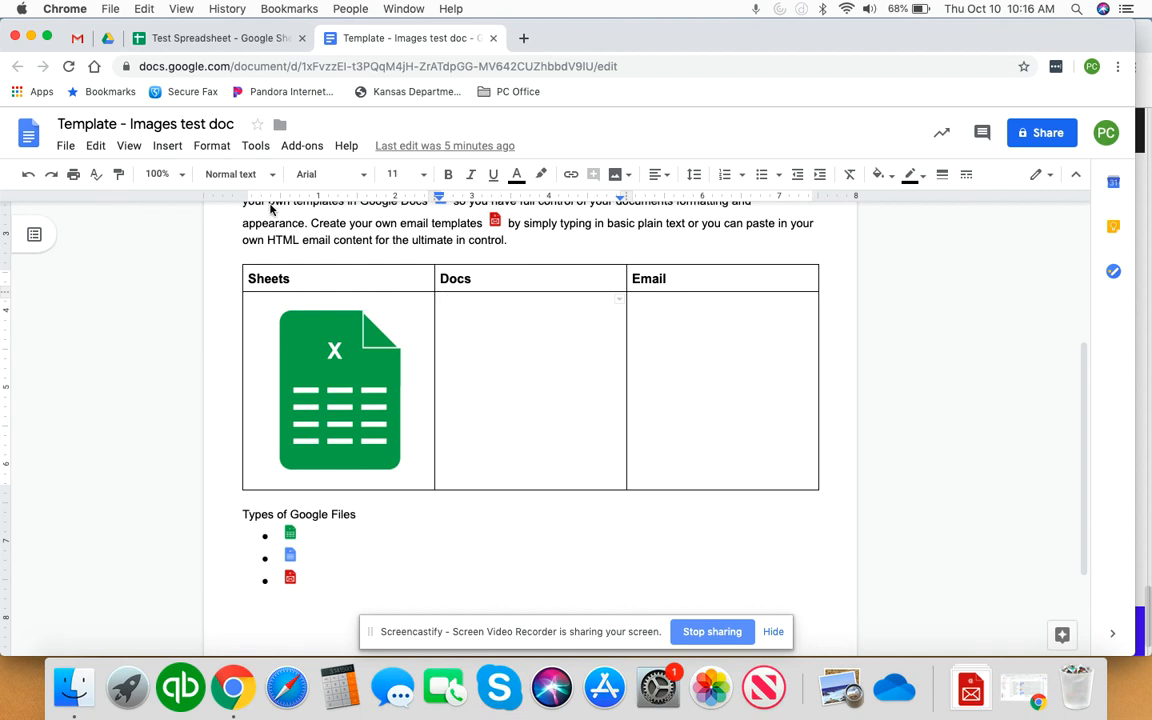
click(167, 148)
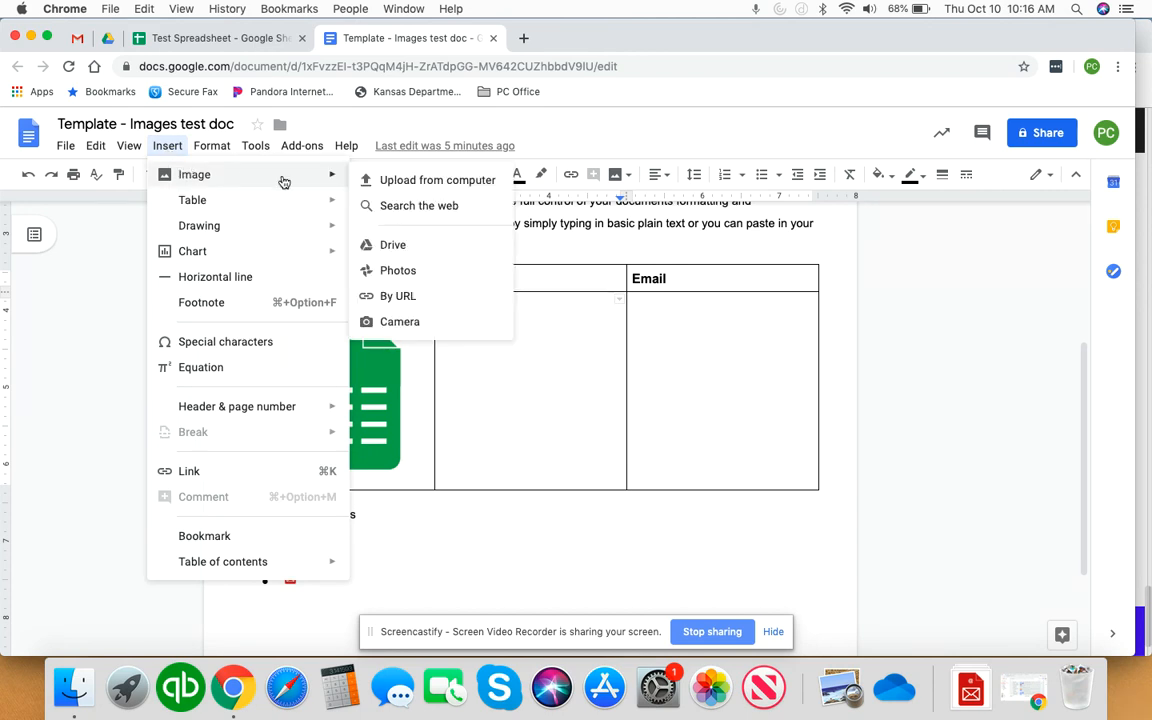
mouse_move(328, 183)
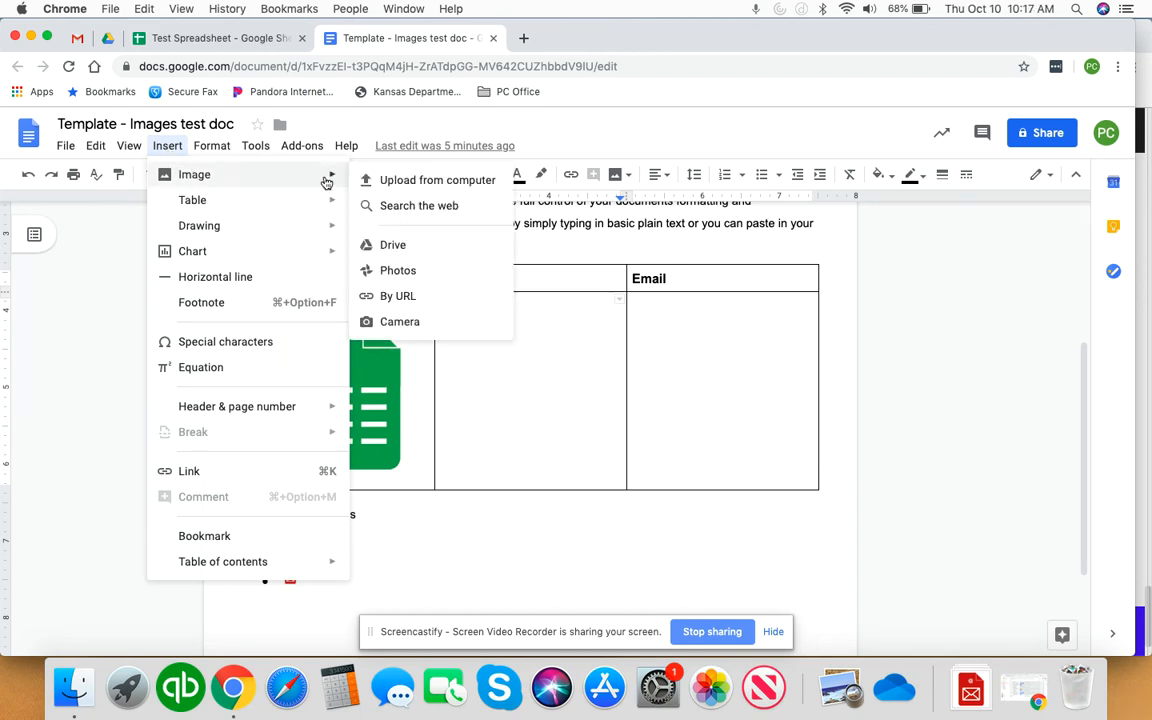
click(418, 181)
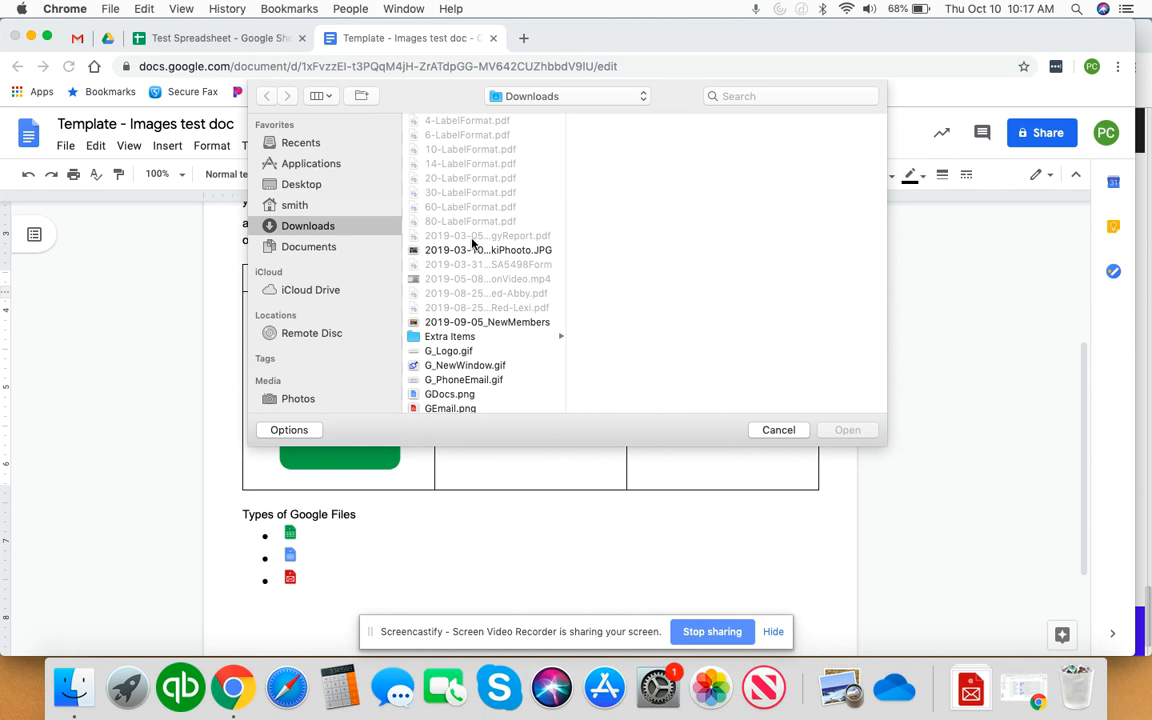
scroll(474, 243, down, 3)
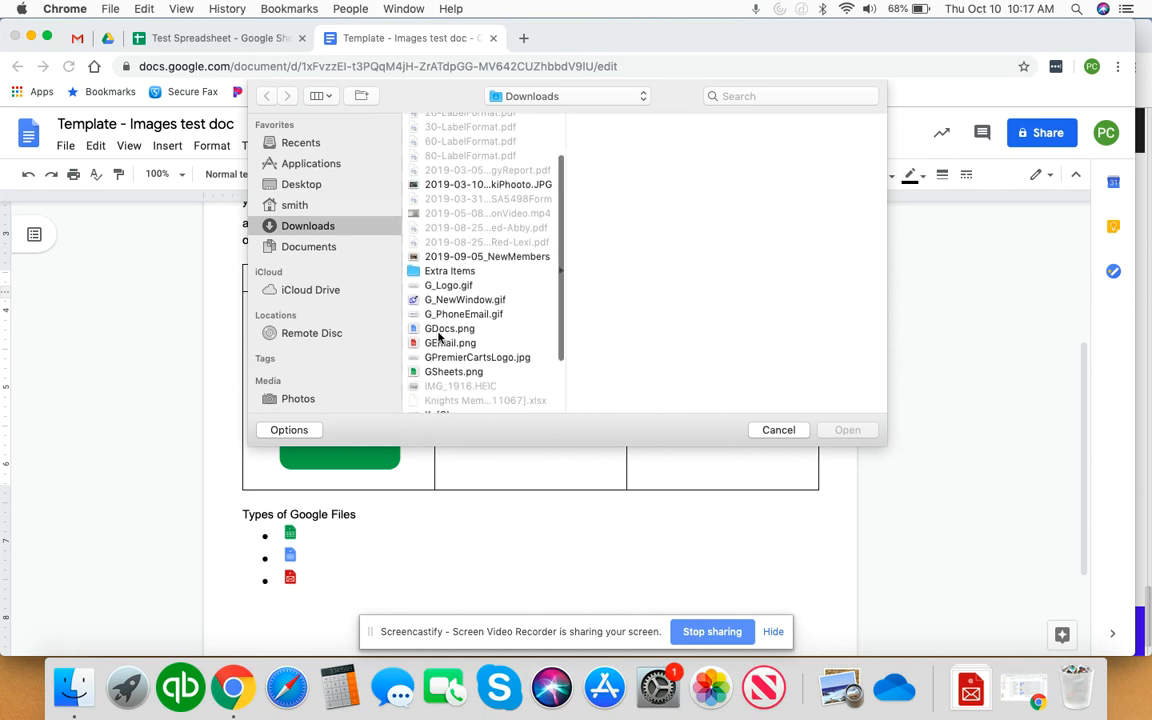
click(446, 329)
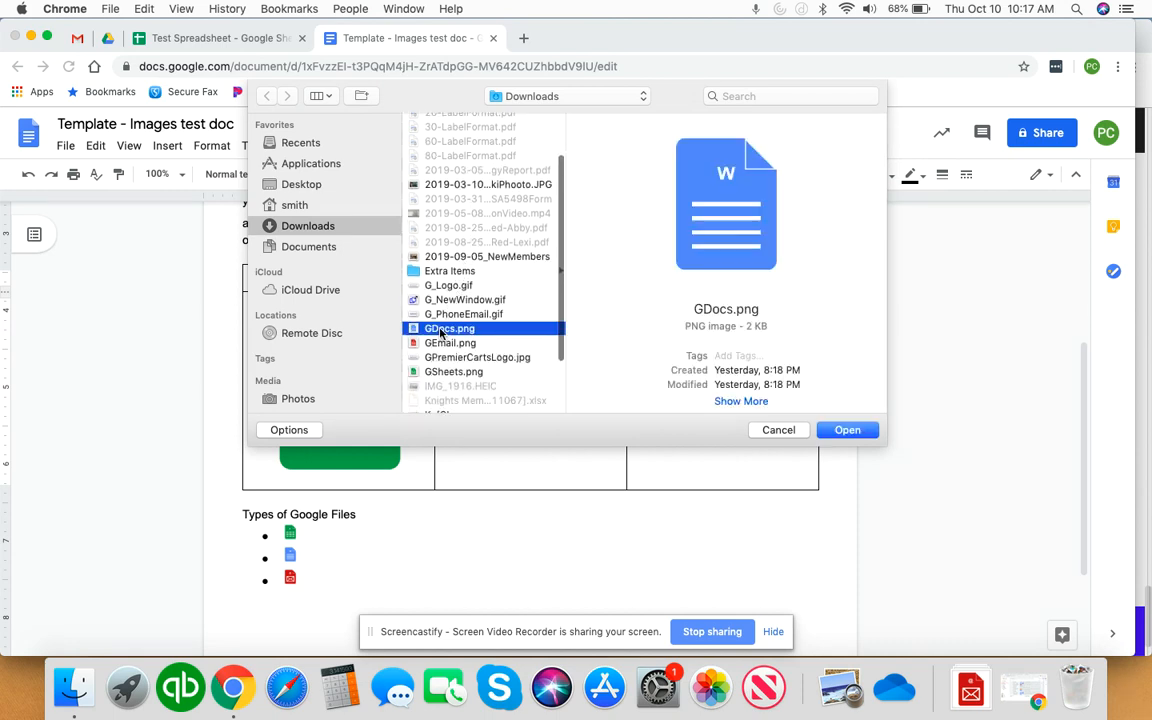
click(846, 430)
Insert a new drawing containing the uploaded GEmail.png in the empty cell under Email, saving and closing the drawing
click(715, 378)
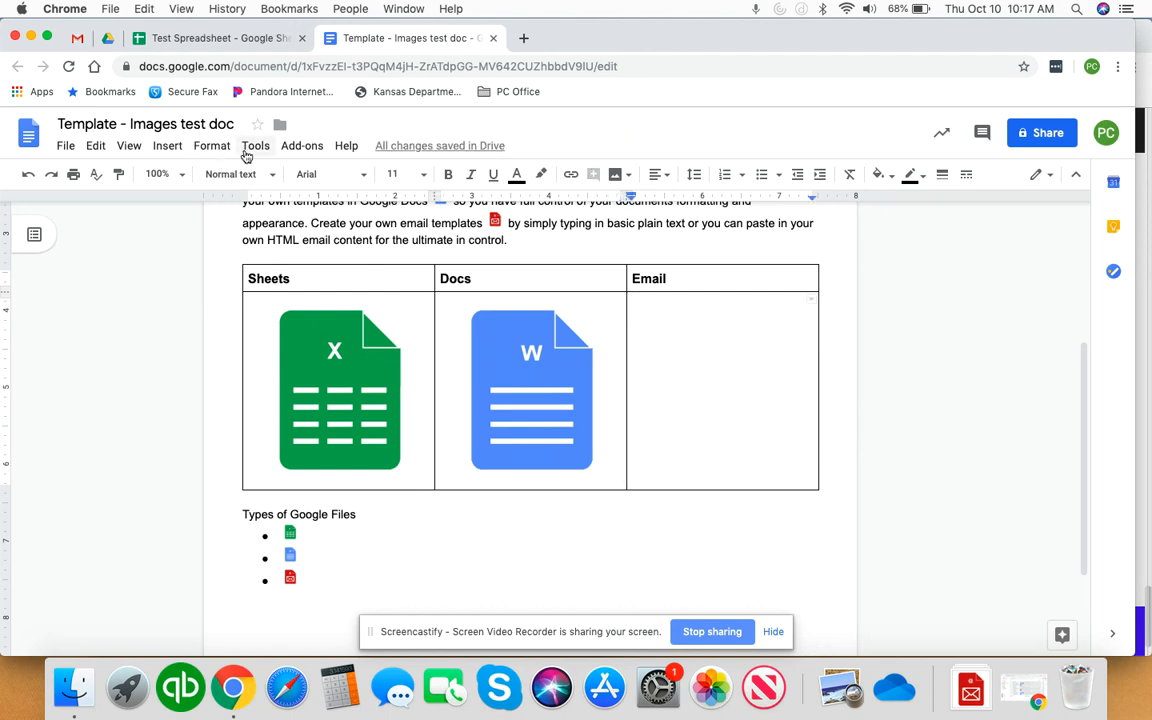
click(165, 148)
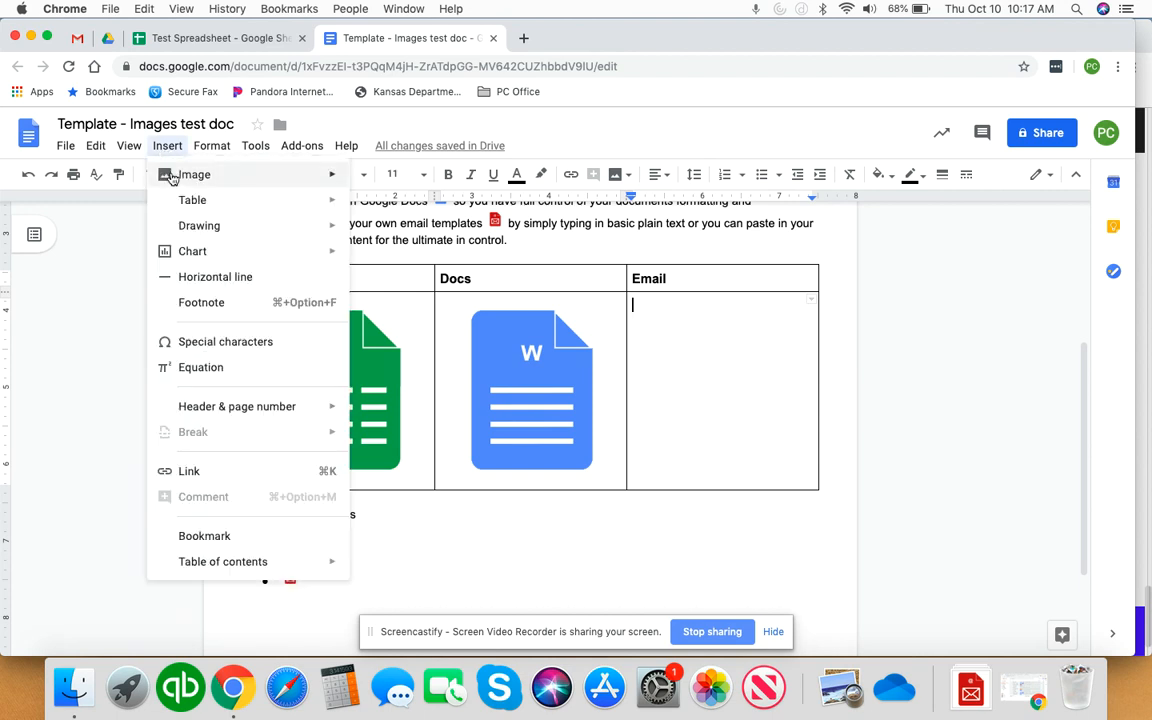
mouse_move(196, 177)
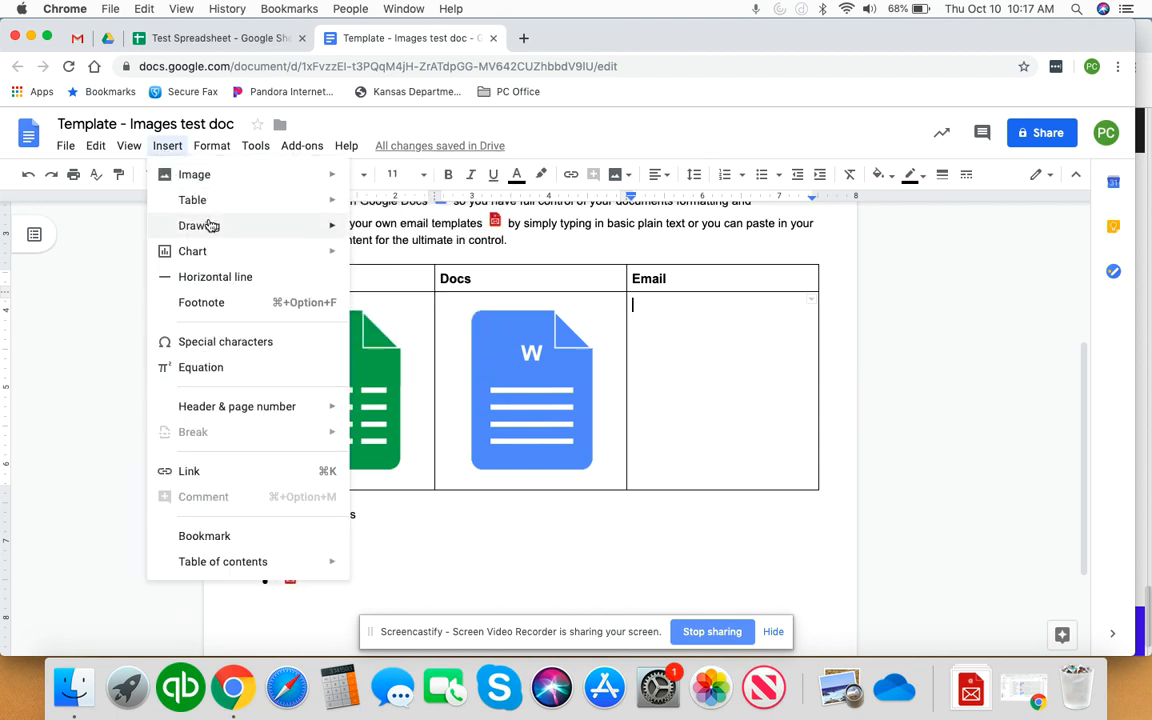
mouse_move(211, 226)
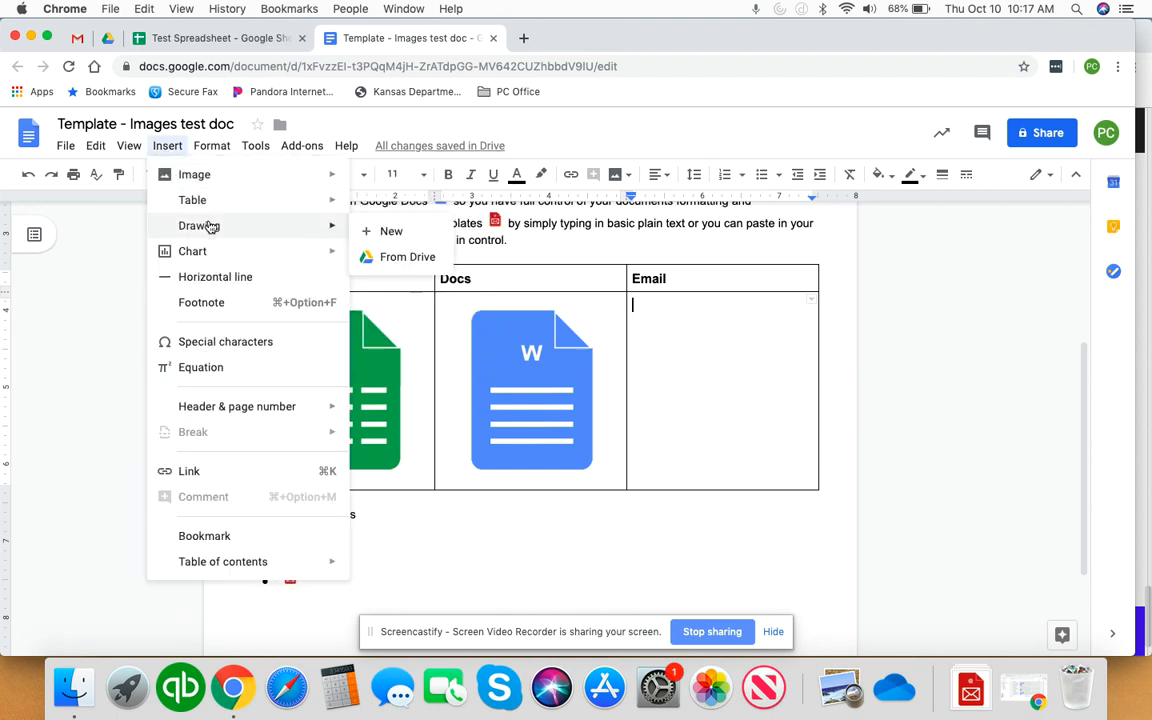
click(391, 232)
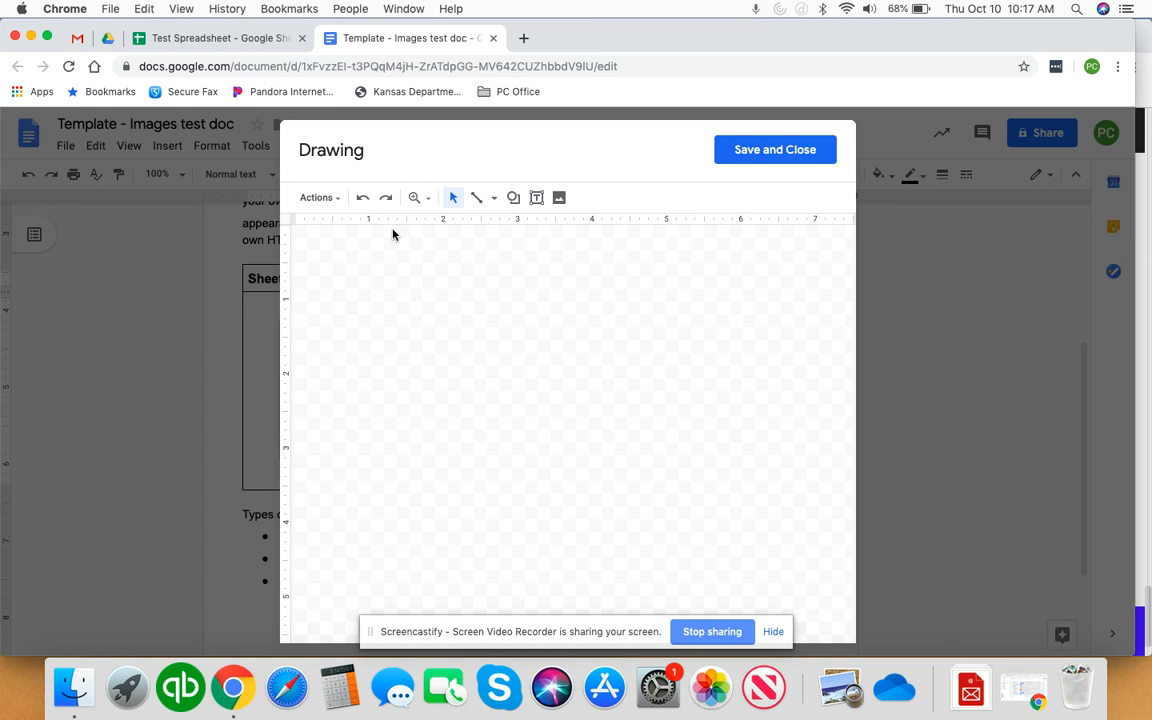
click(560, 199)
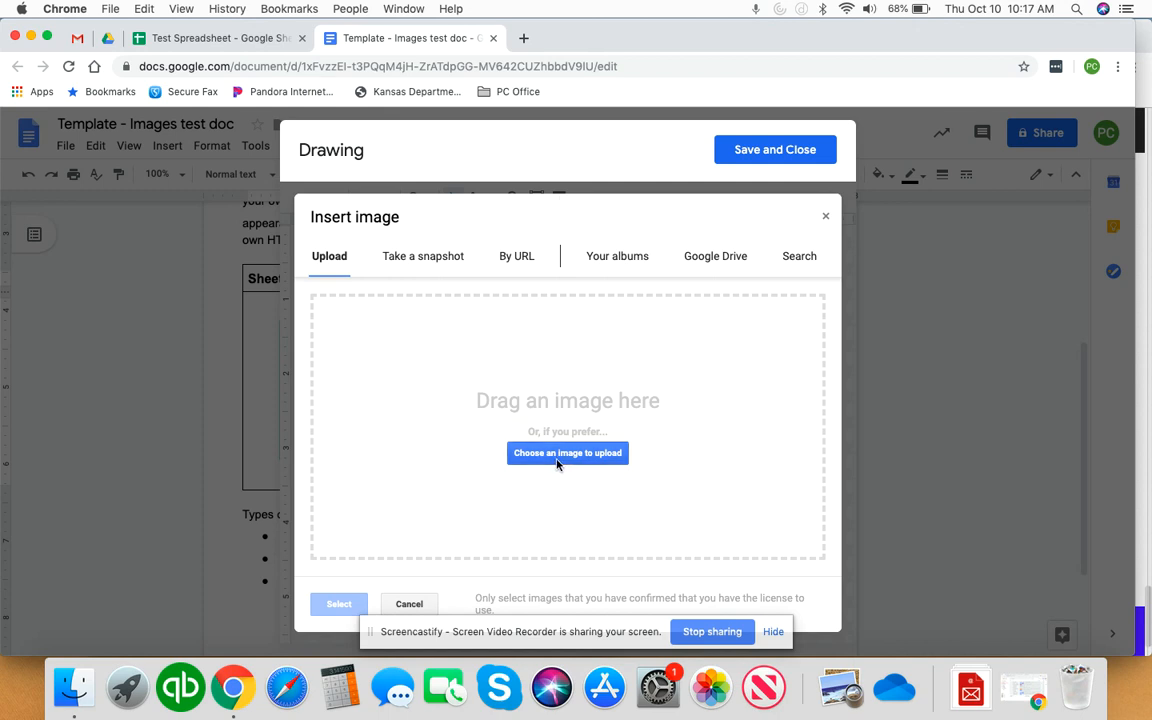
click(558, 462)
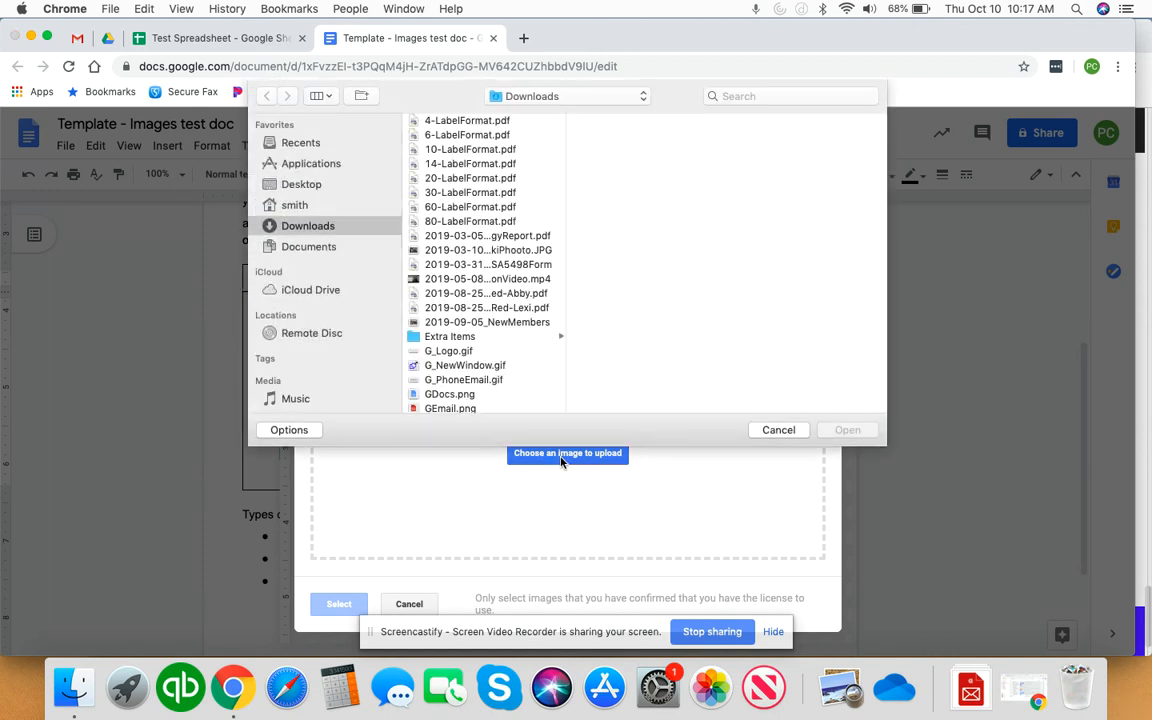
scroll(481, 329, down, 3)
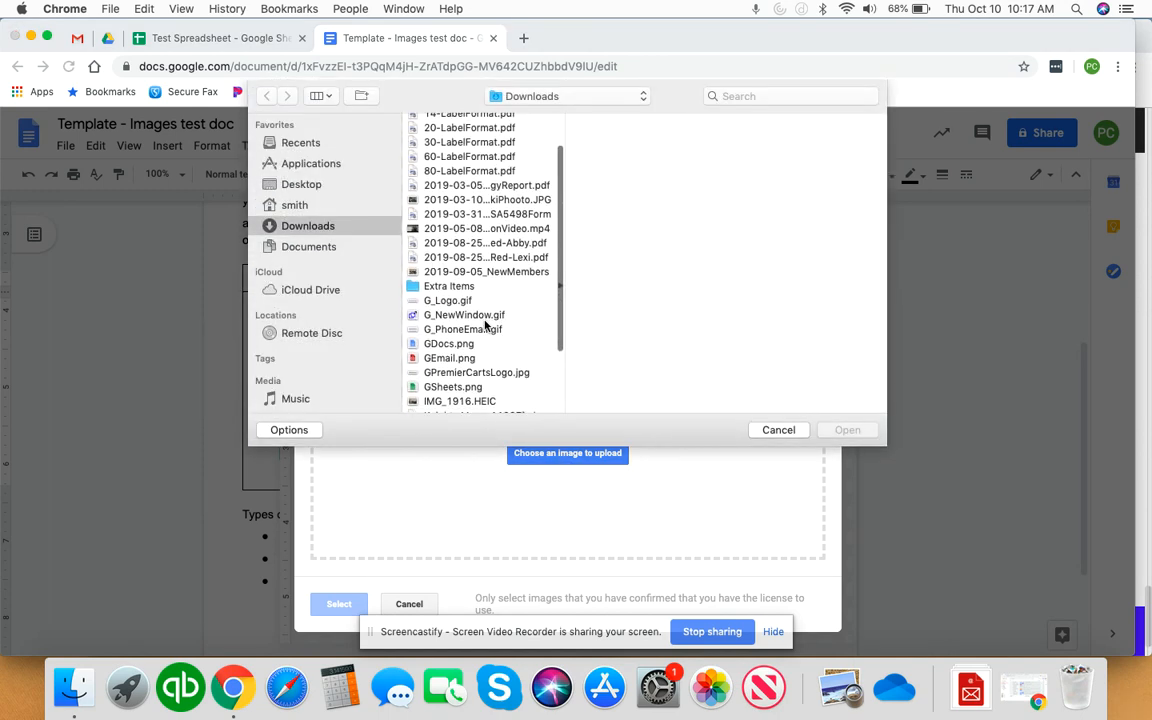
click(452, 362)
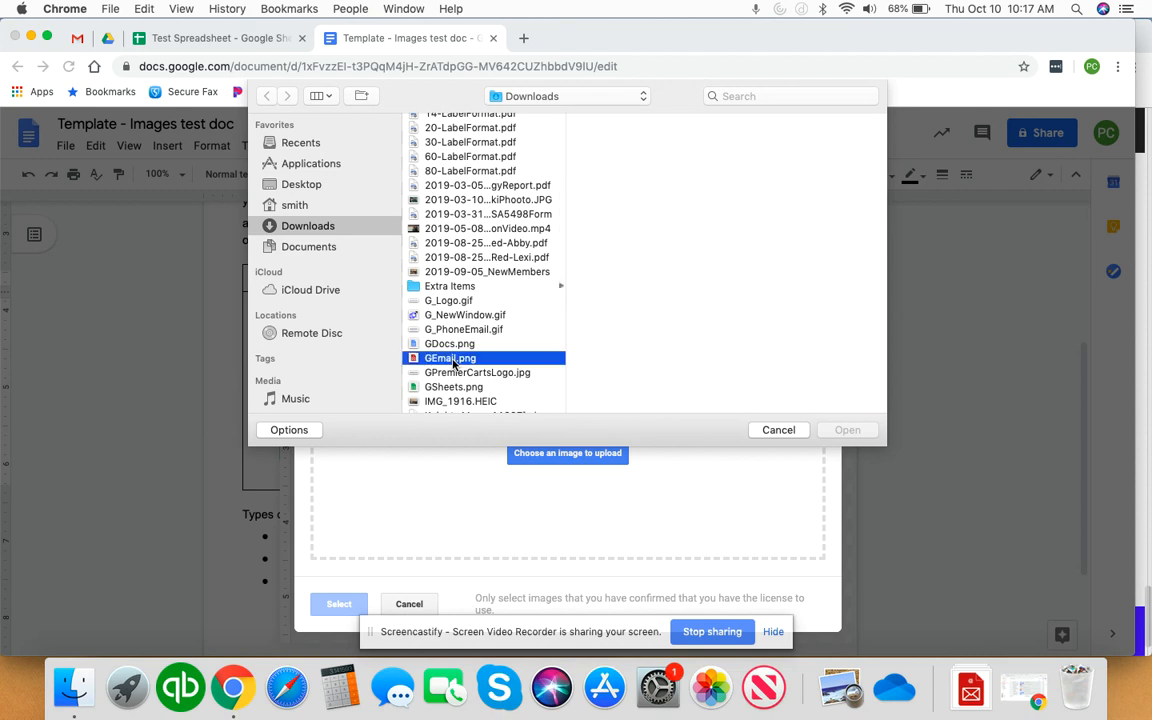
click(845, 430)
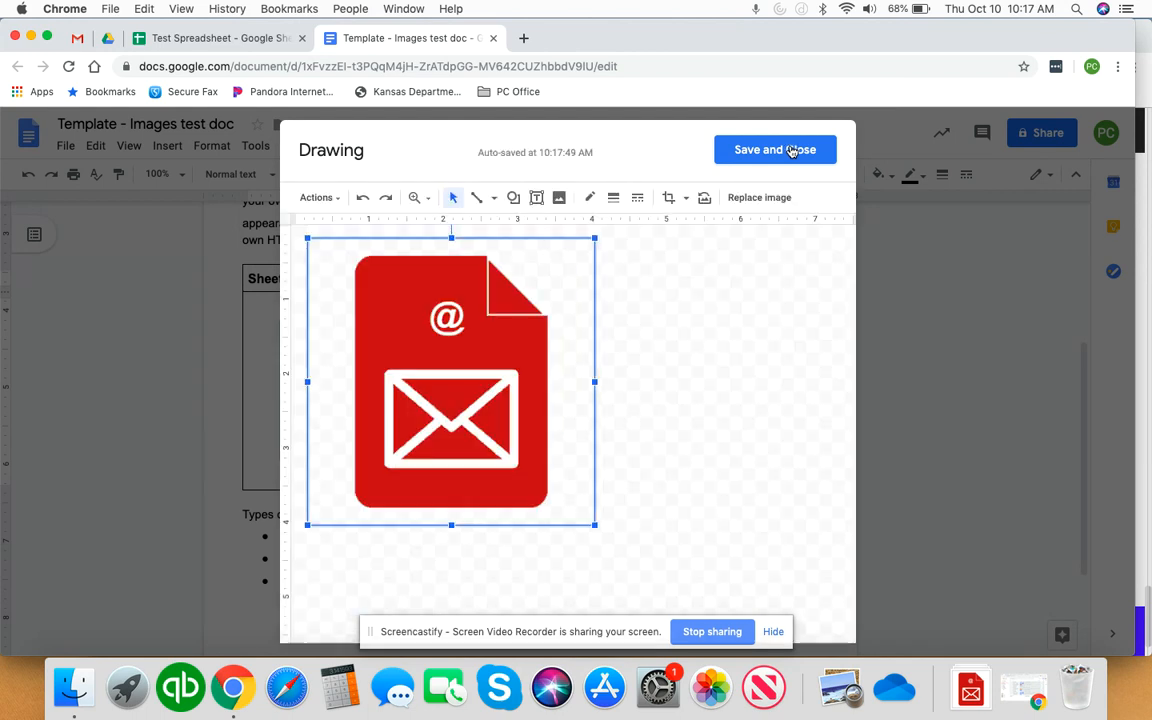
click(791, 151)
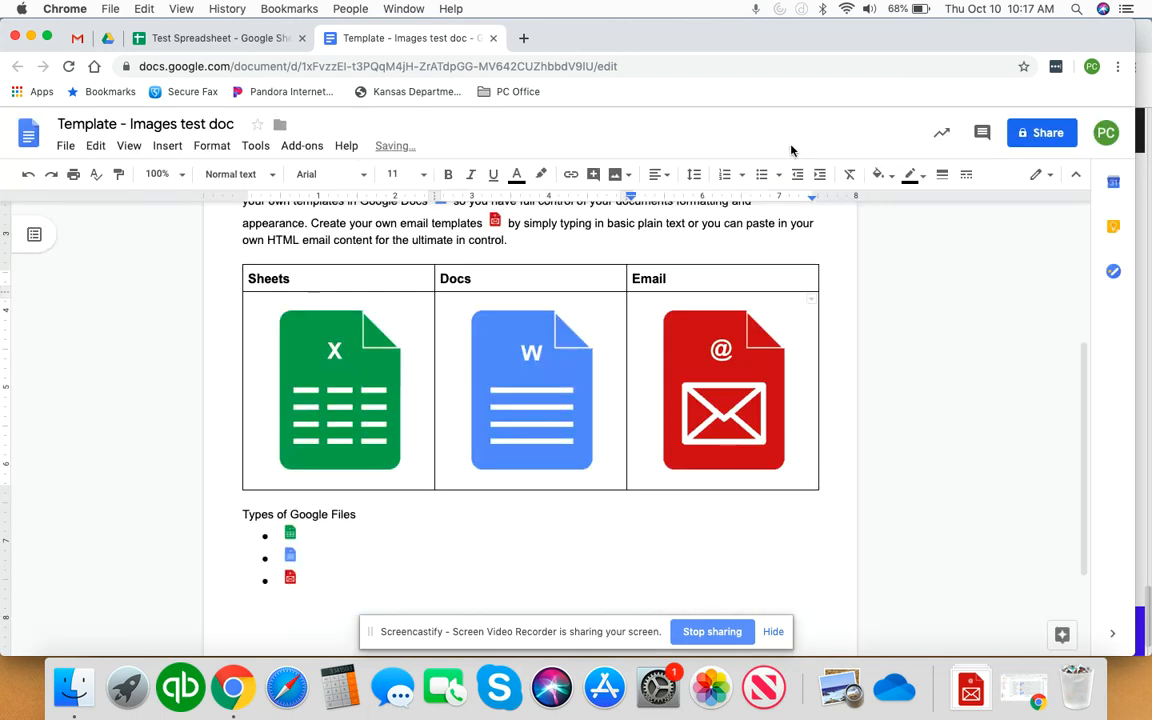
Compare the editing and layout options of the Email, Sheets and Docs images in the table
click(716, 378)
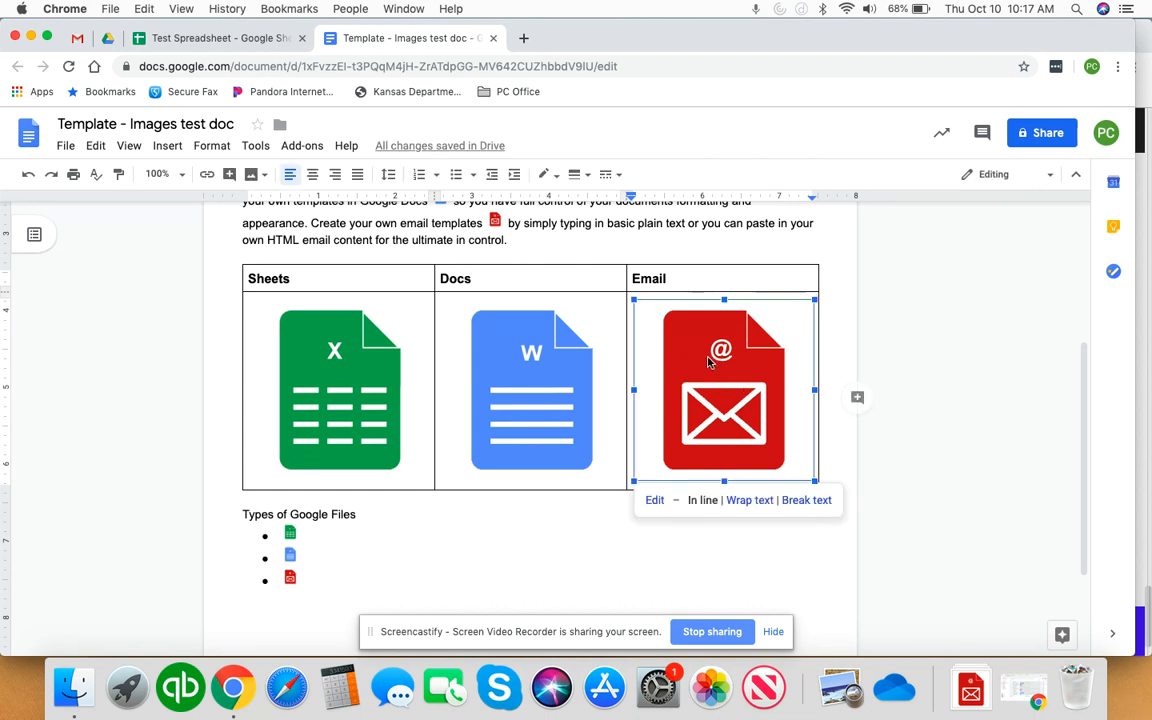
click(332, 366)
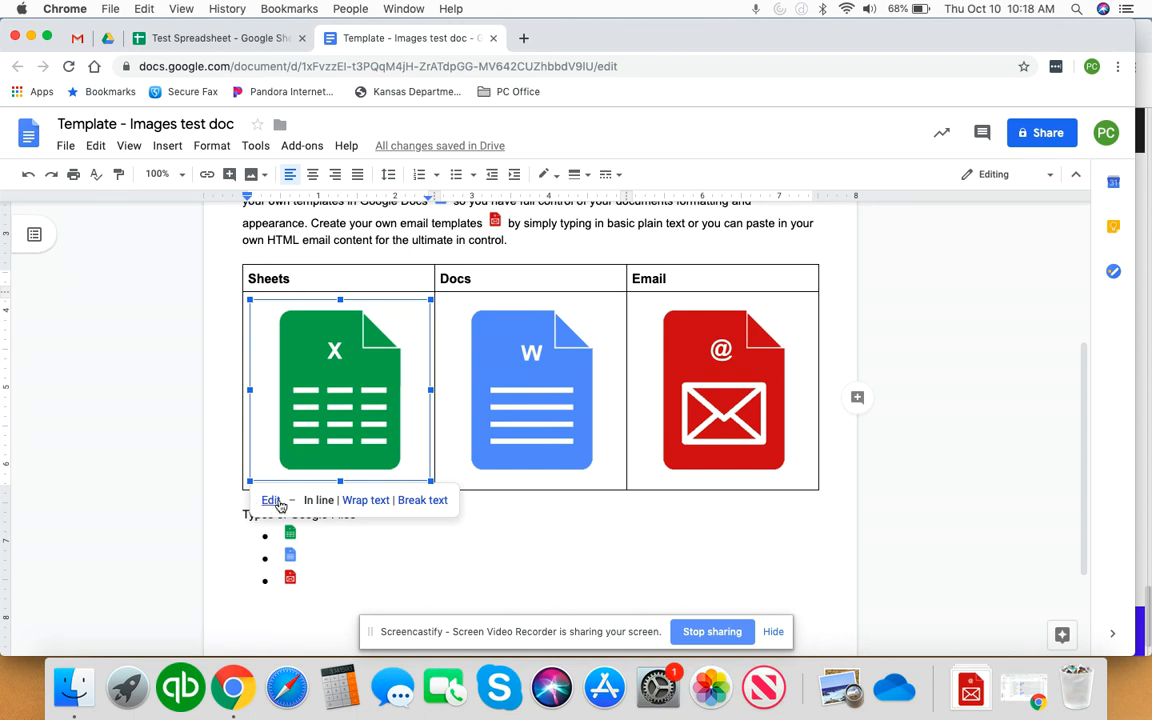
click(514, 418)
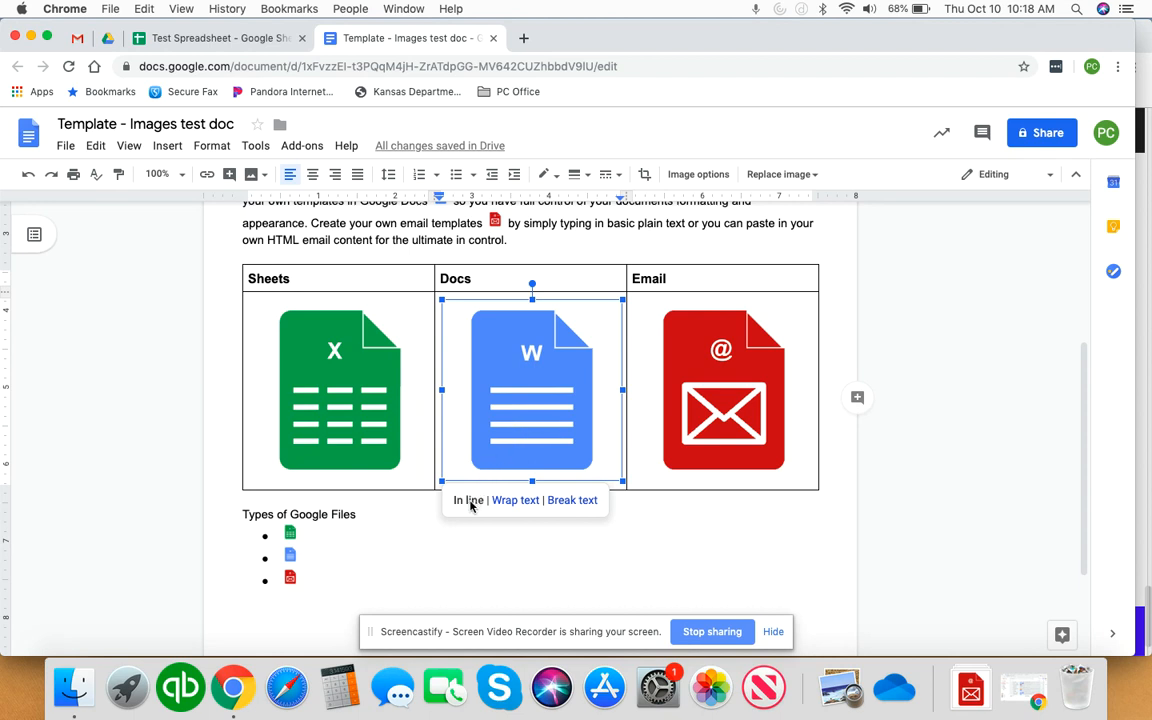
click(495, 556)
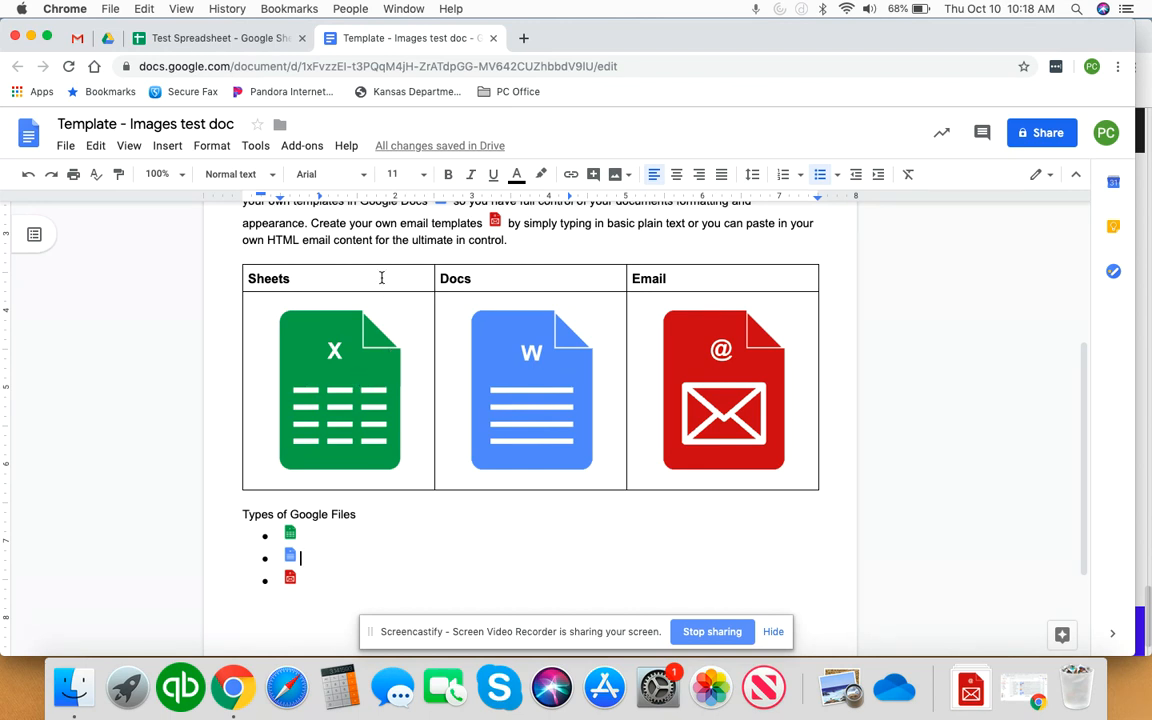
In the Test Spreadsheet, run a new Doc Merge of the selected rows with the Letter with images template and open the resulting document
click(211, 37)
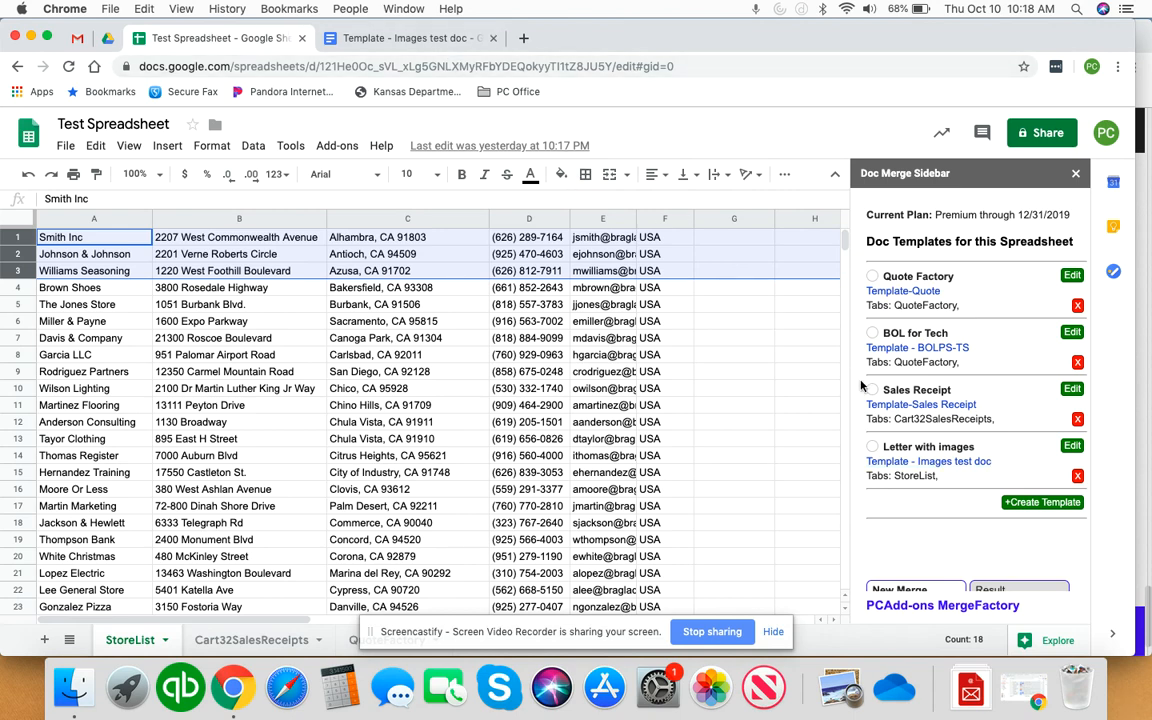
click(873, 448)
scroll(1000, 530, down, 1)
scroll(989, 545, down, 1)
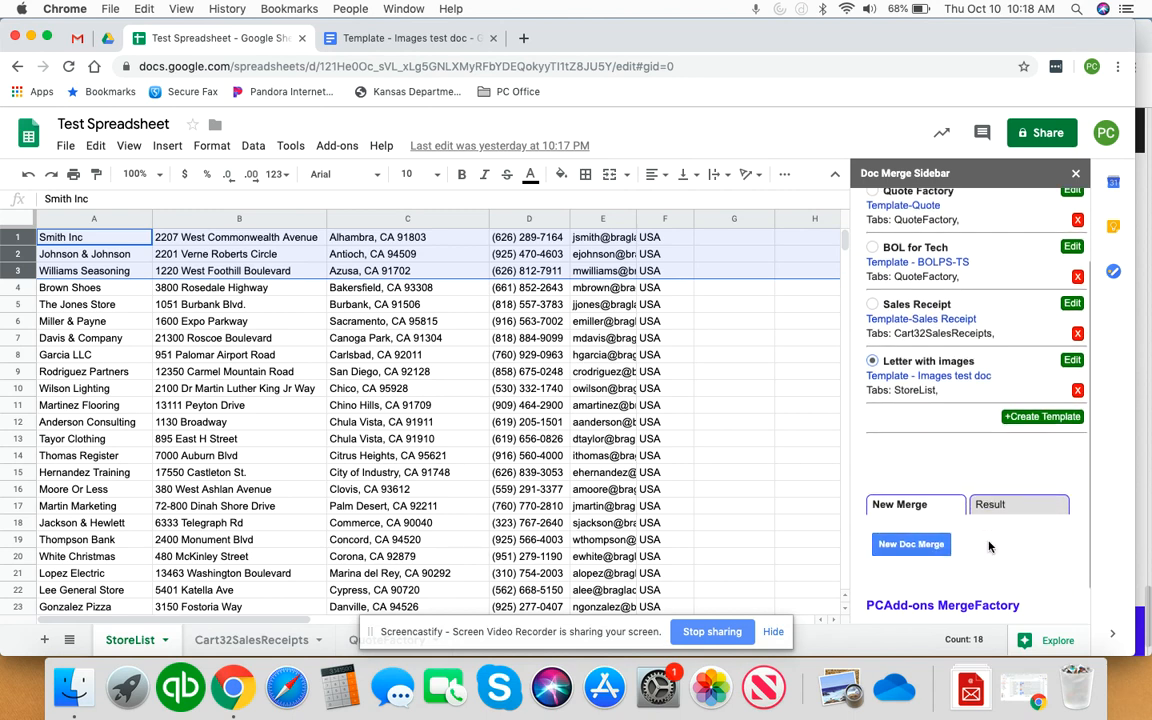
click(921, 546)
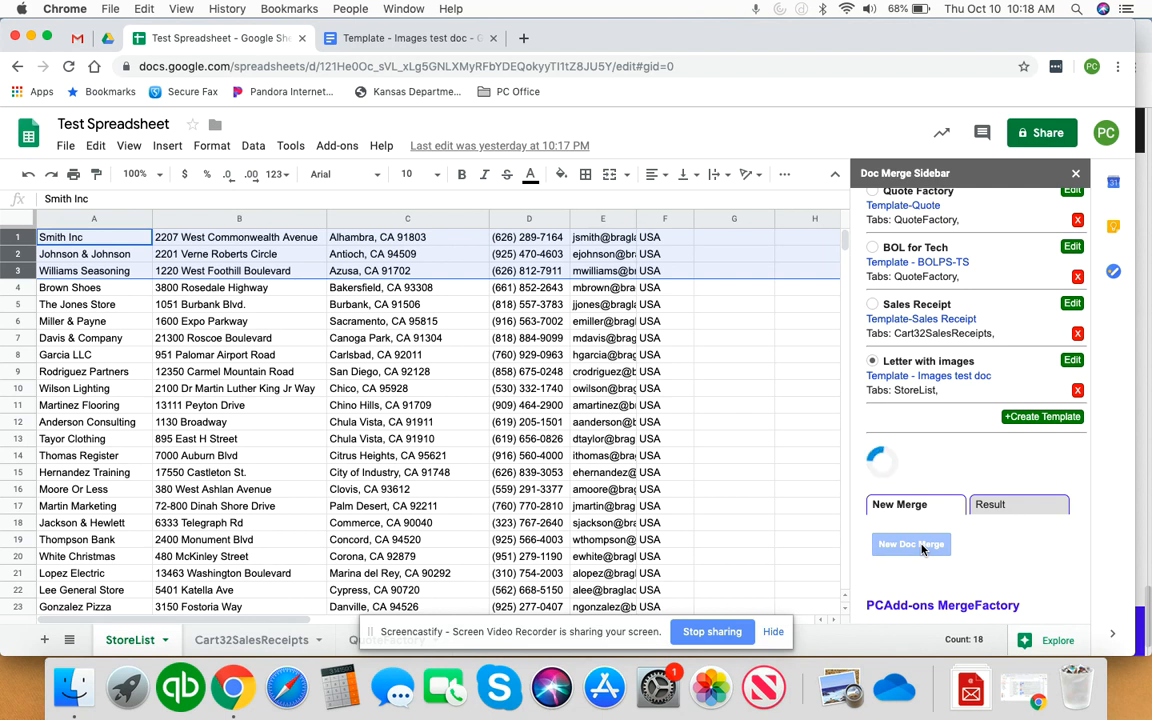
click(1016, 506)
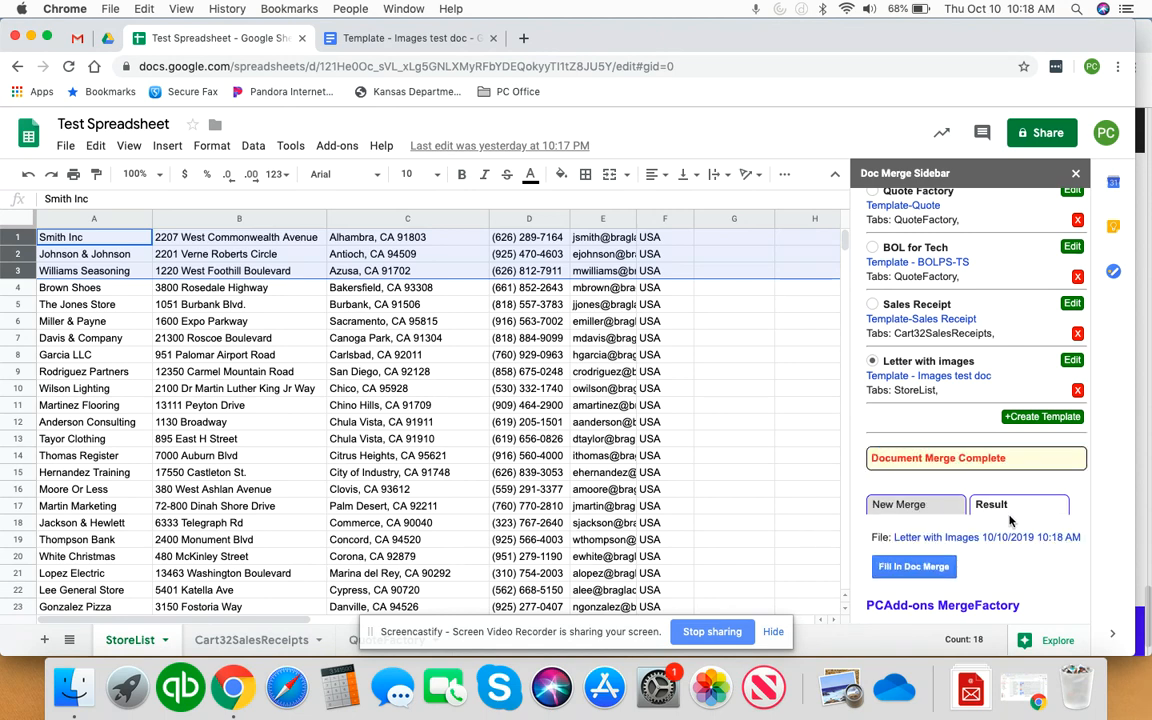
click(1000, 537)
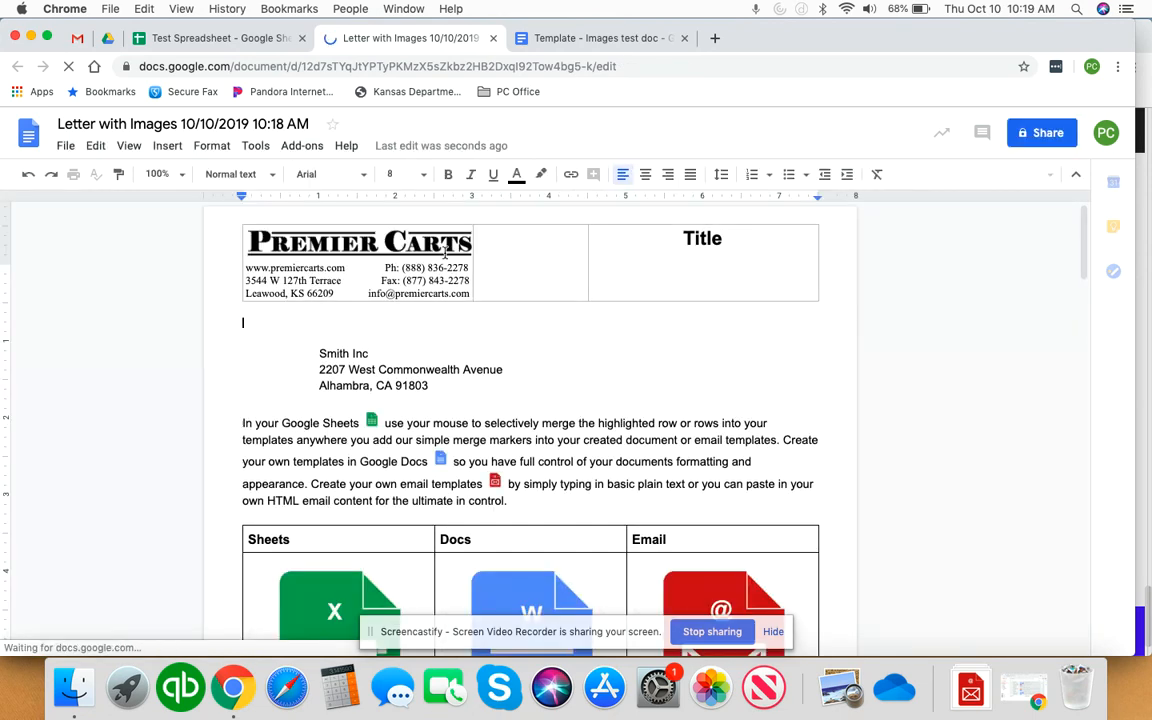
Check the header logo and skim the merged letters on all three pages of the document
click(446, 254)
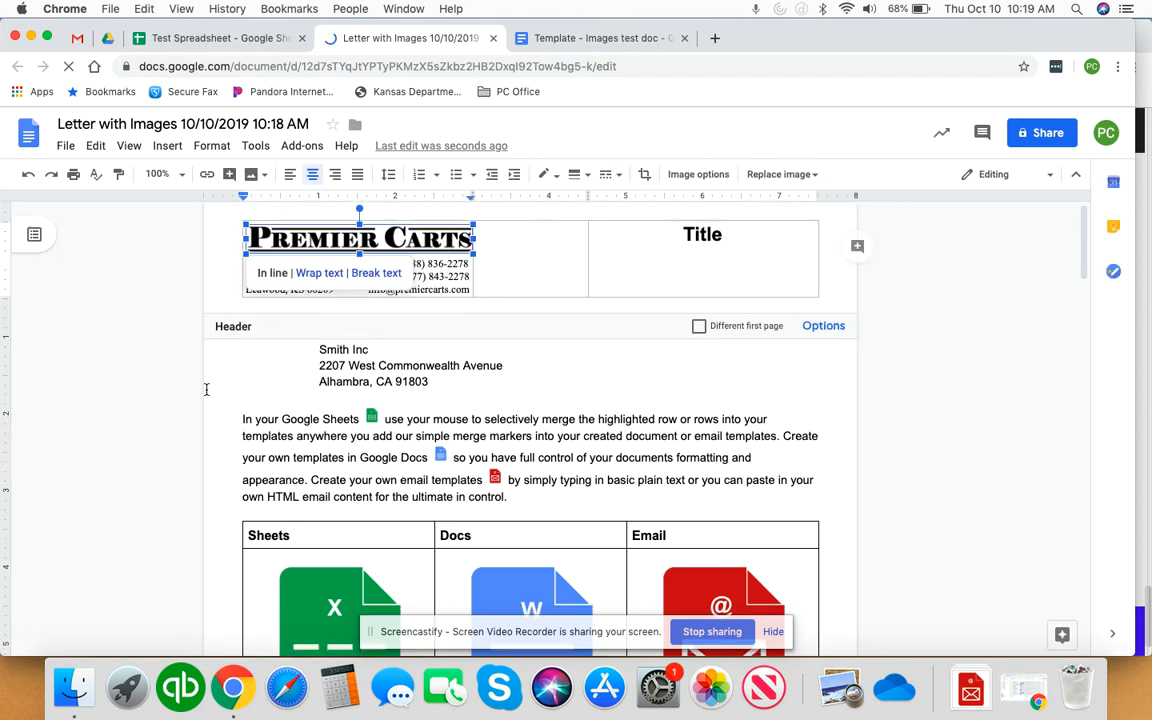
scroll(206, 389, down, 10)
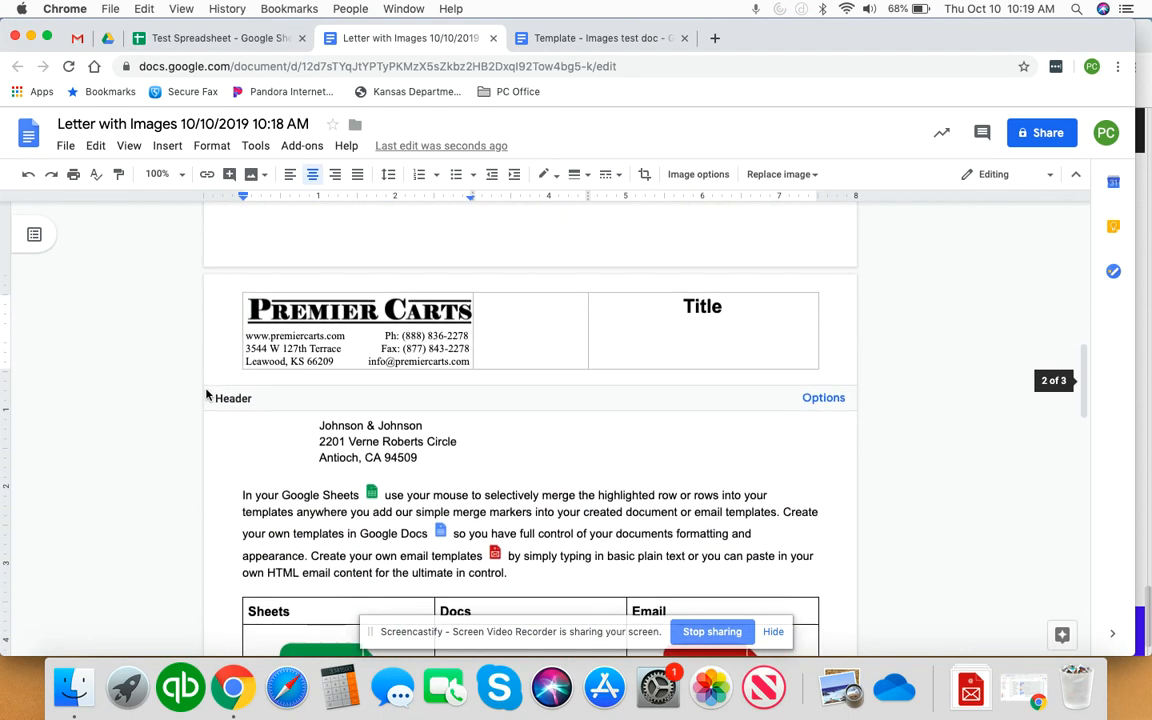
scroll(223, 326, down, 10)
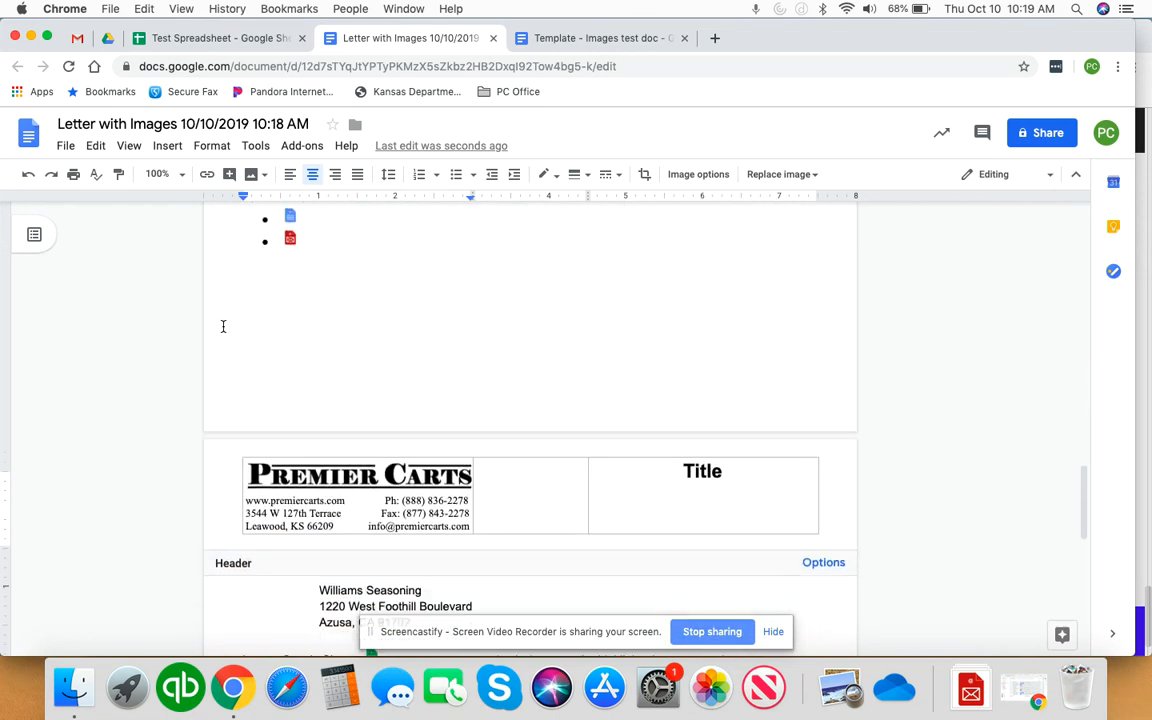
scroll(224, 328, up, 10)
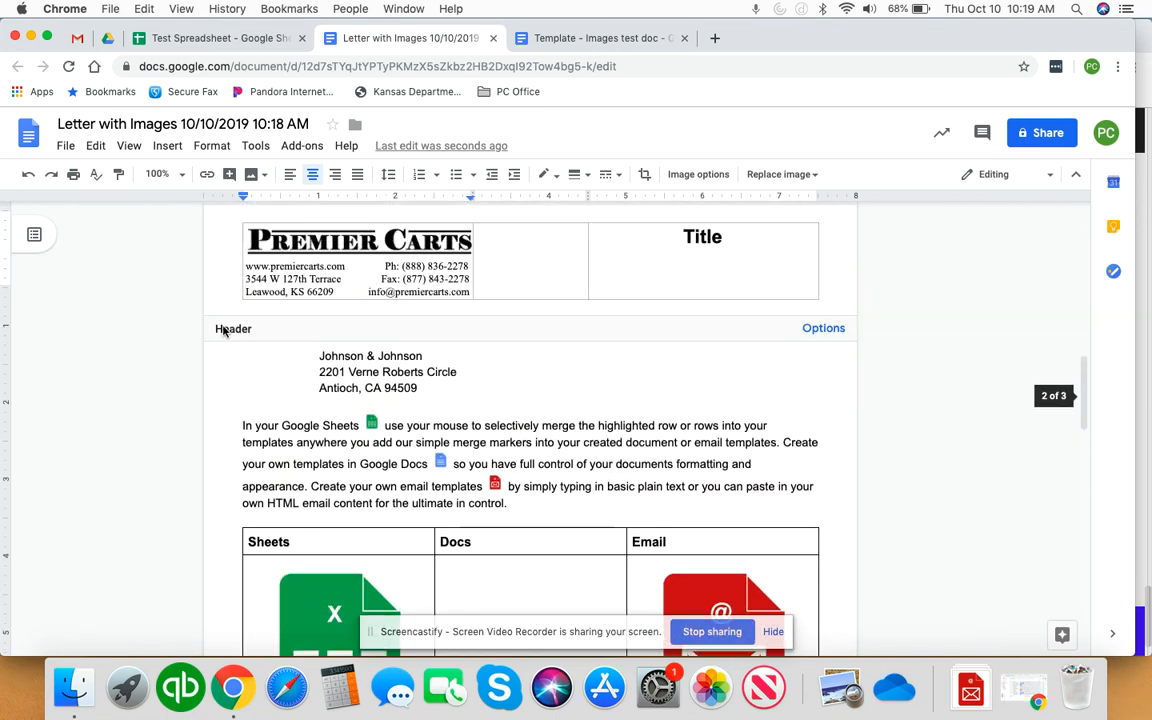
scroll(223, 328, up, 10)
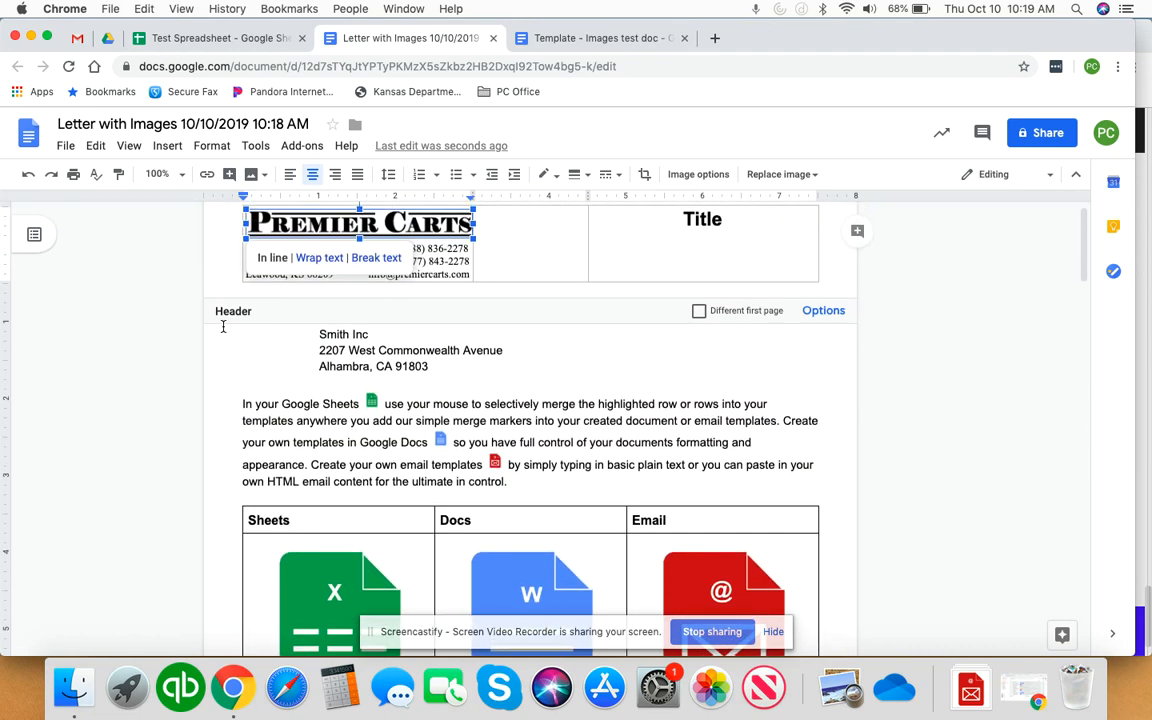
scroll(296, 418, up, 1)
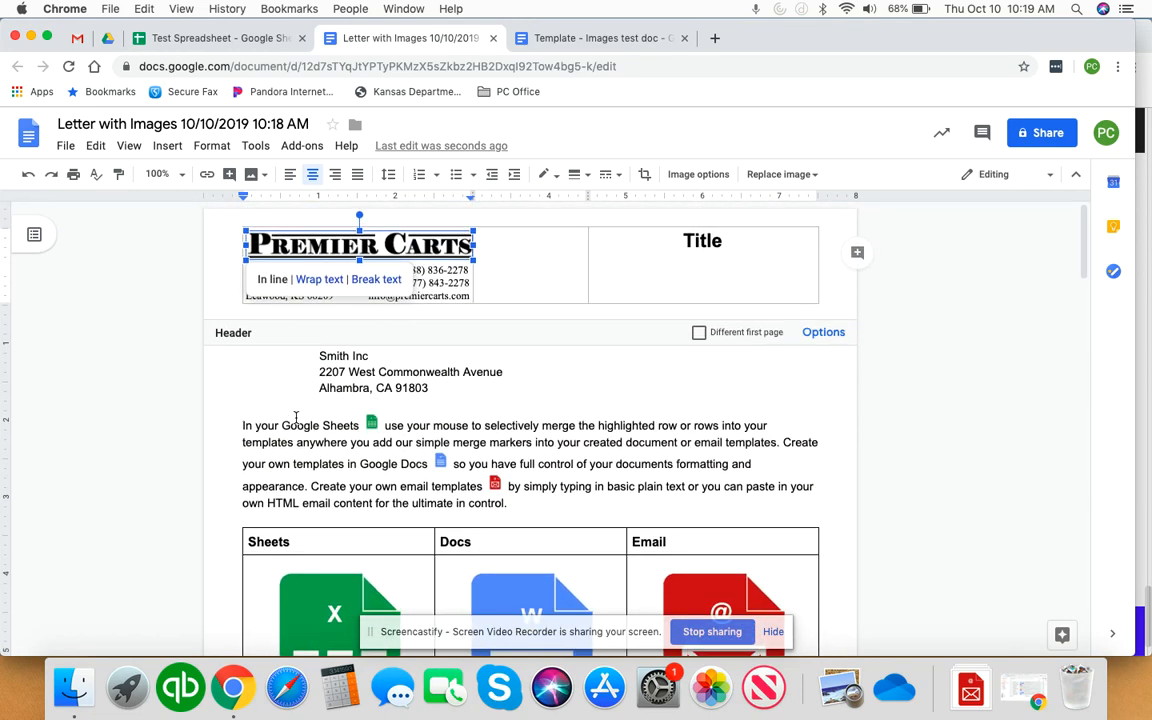
Examine the first letter's inline icons, its table images under Sheets, Docs and Email, and its bulleted icons
click(296, 418)
scroll(296, 418, down, 5)
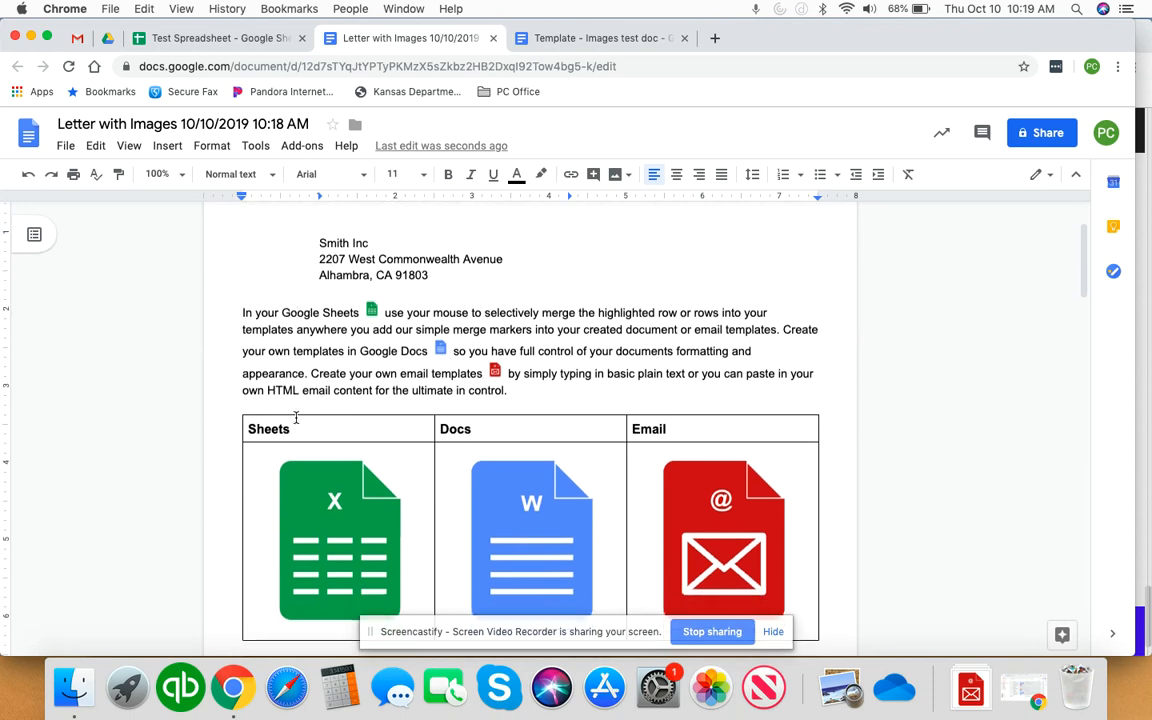
scroll(296, 418, up, 1)
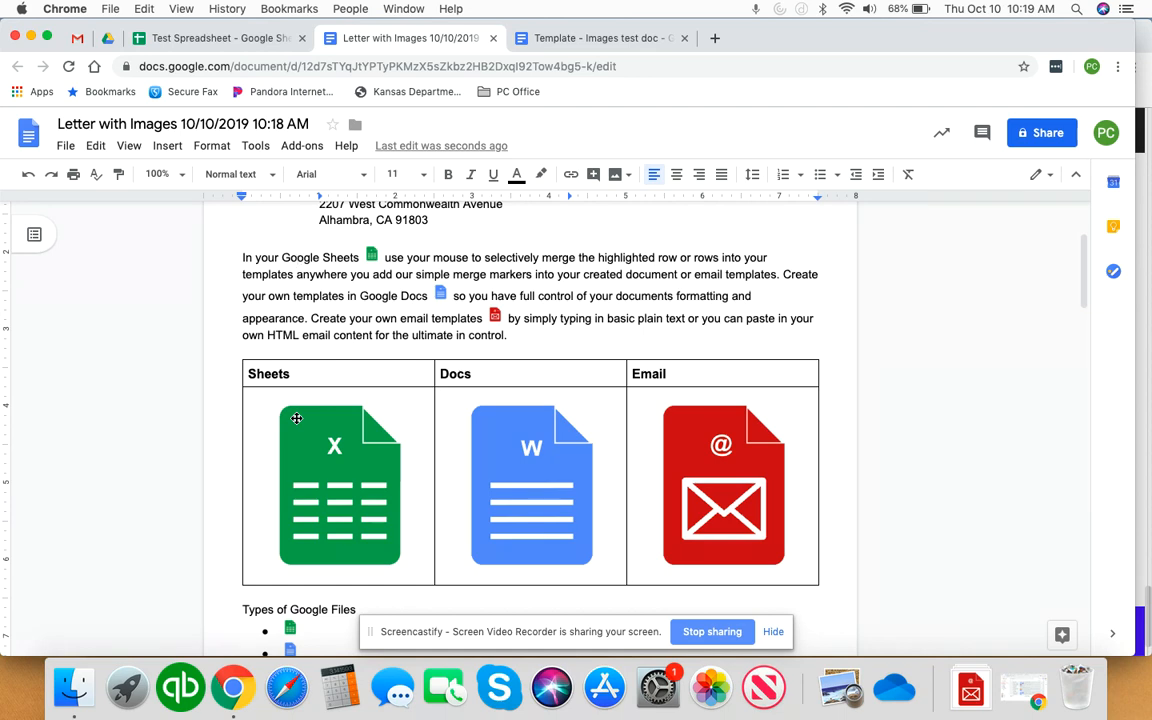
scroll(296, 418, down, 5)
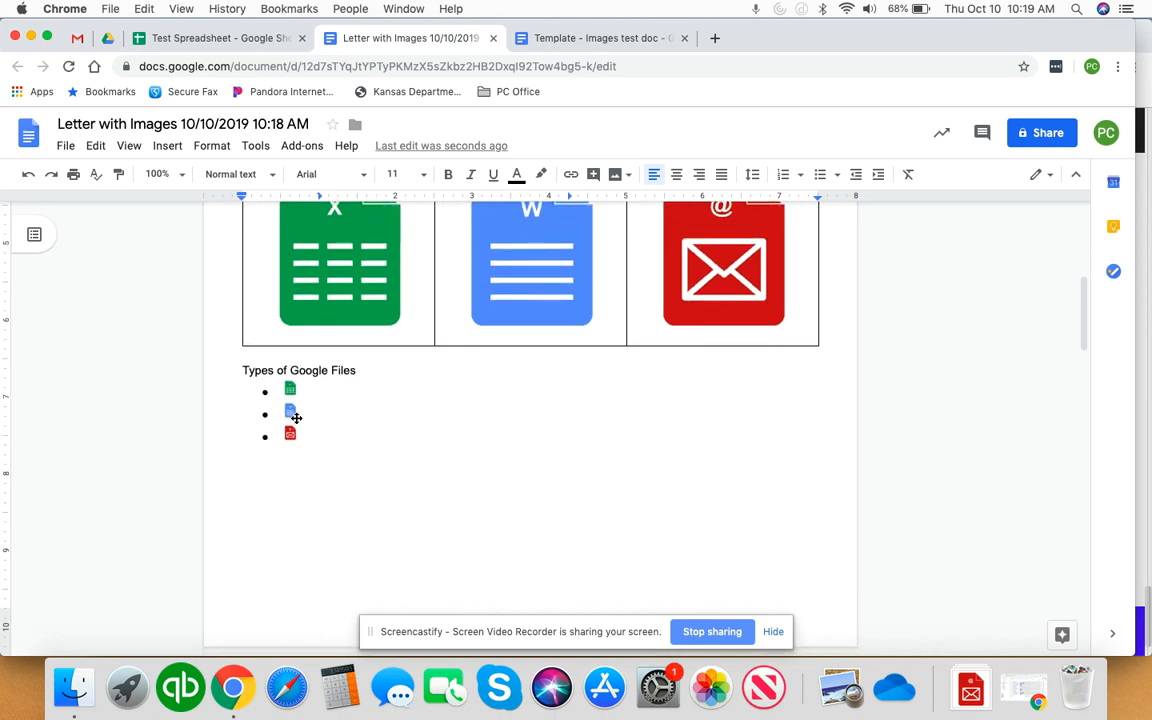
scroll(296, 418, down, 5)
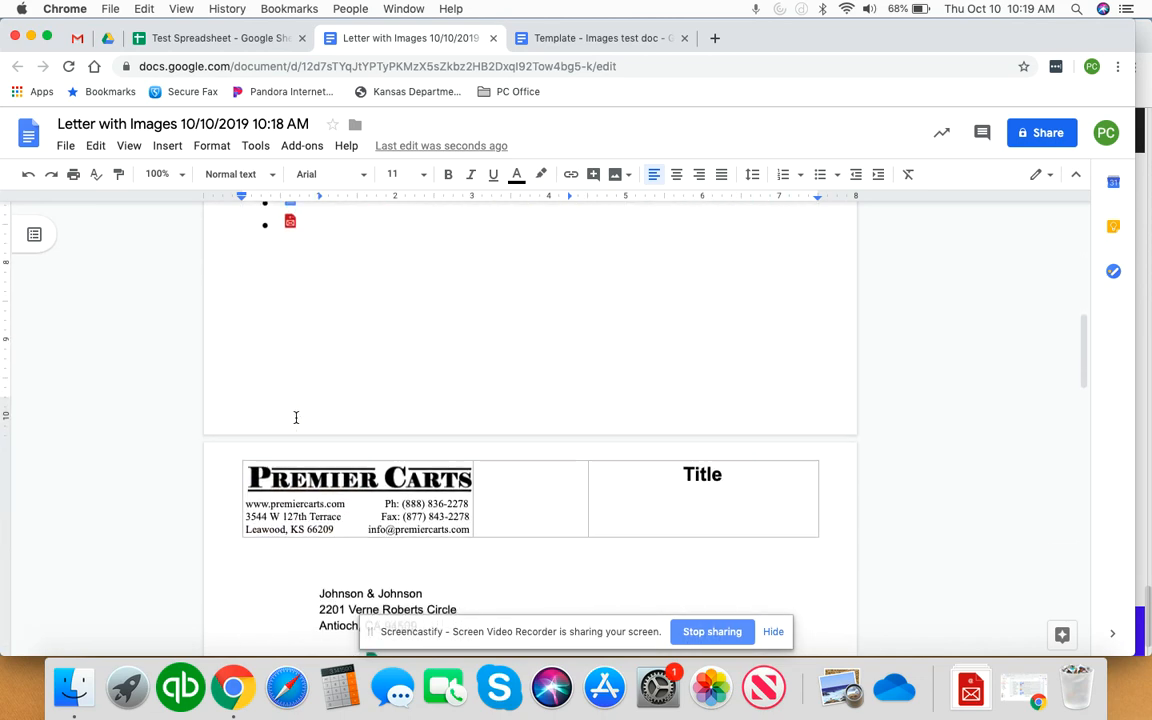
Compare the Sheets, Docs and Email table cells in the second letter by selecting each cell's image
scroll(296, 418, down, 6)
scroll(296, 418, down, 2)
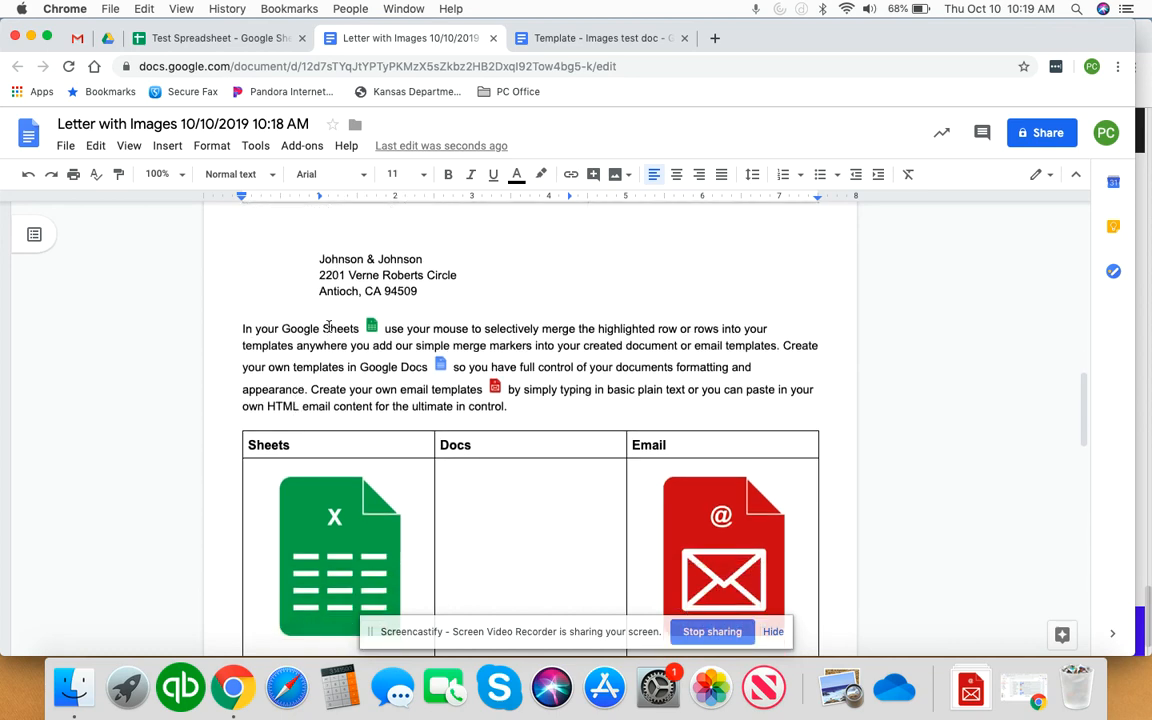
scroll(340, 370, down, 3)
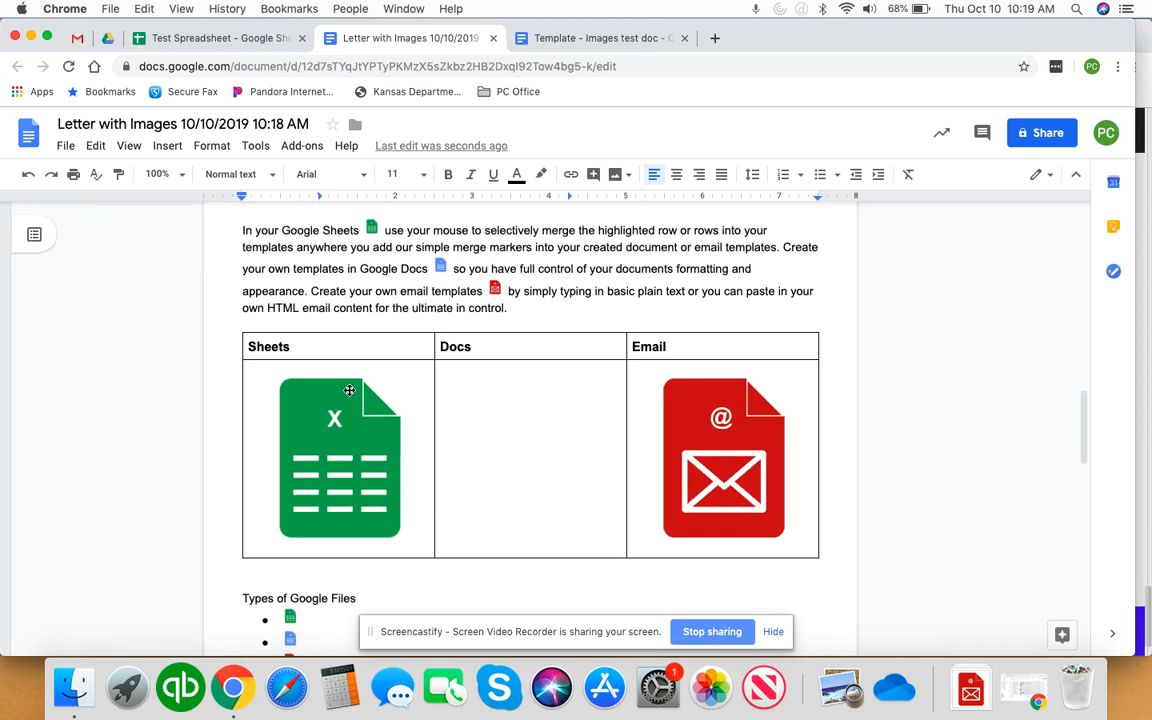
click(335, 448)
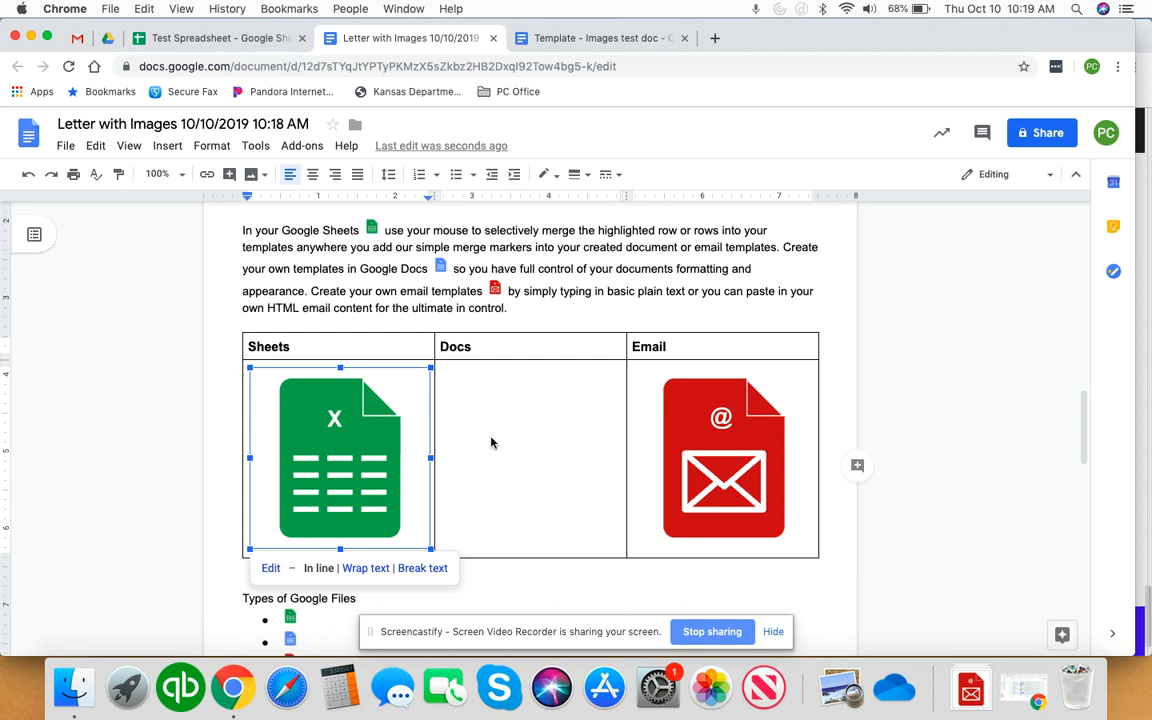
click(726, 445)
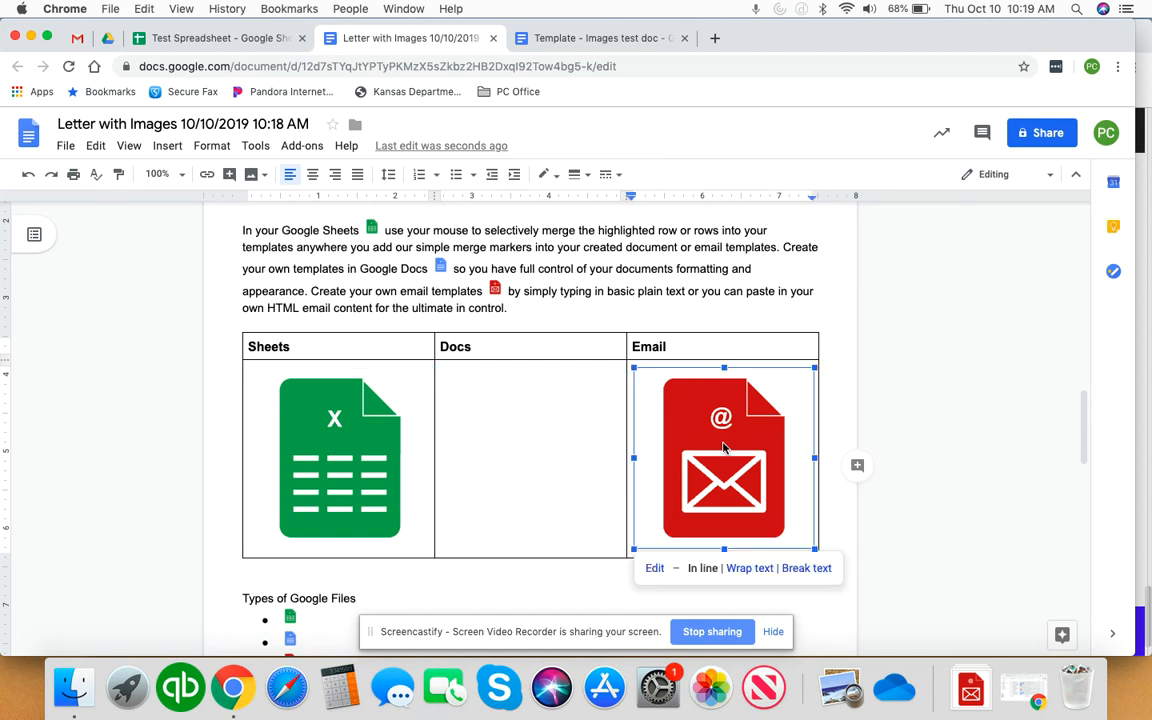
click(532, 471)
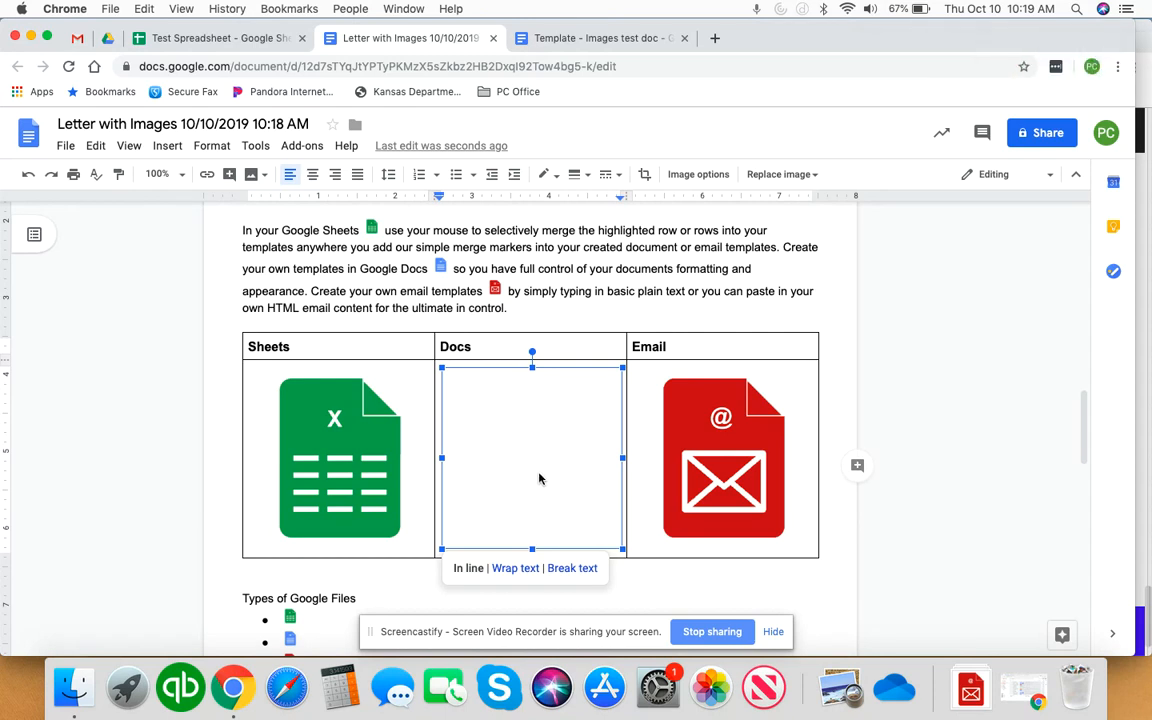
Examine the space below the second letter's table and the icons in the Types of Google Files list
scroll(535, 473, down, 2)
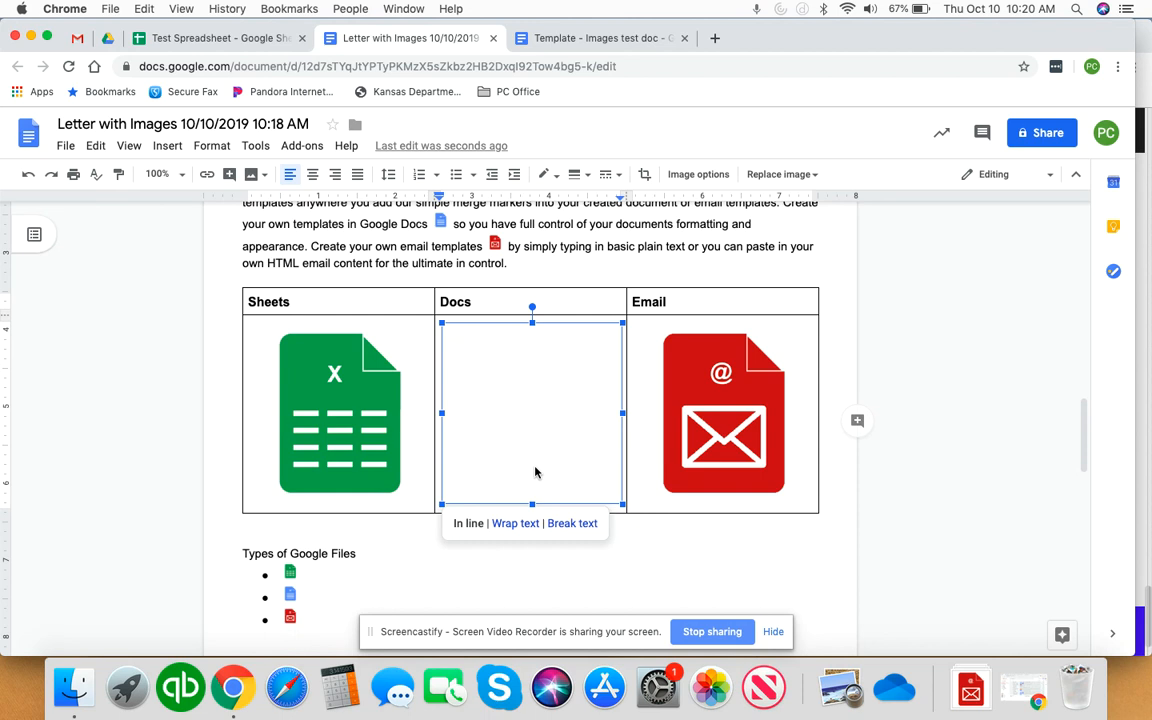
scroll(535, 473, down, 2)
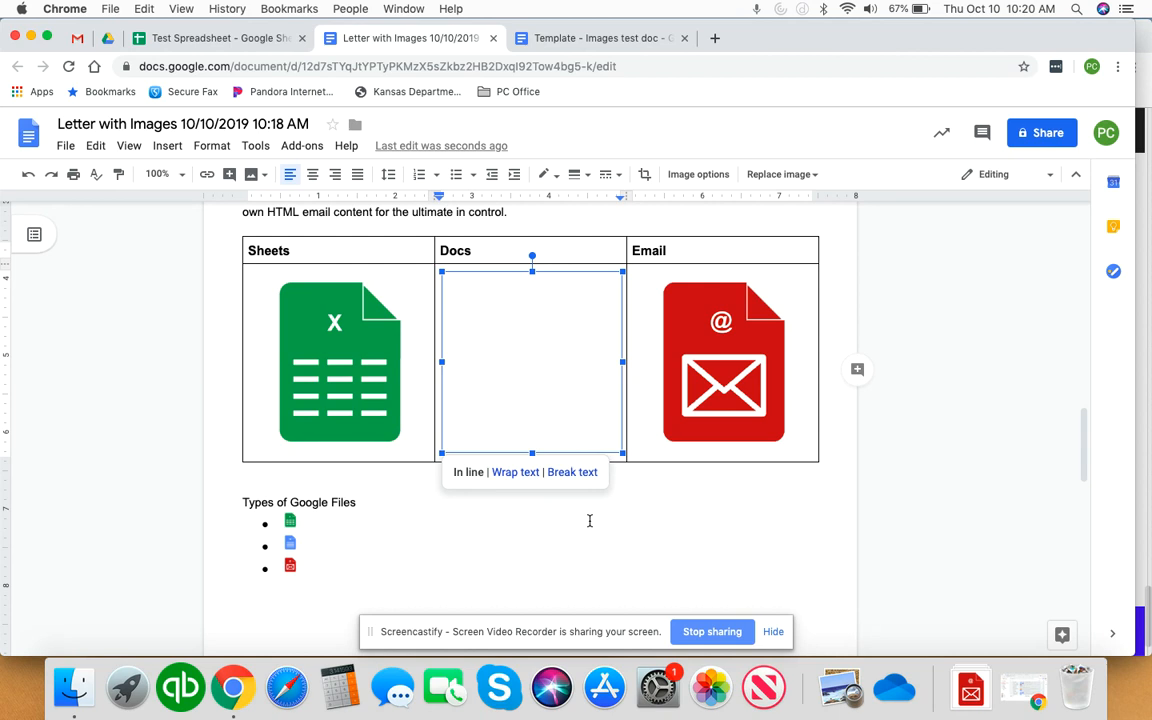
scroll(589, 520, down, 1)
scroll(589, 520, up, 1)
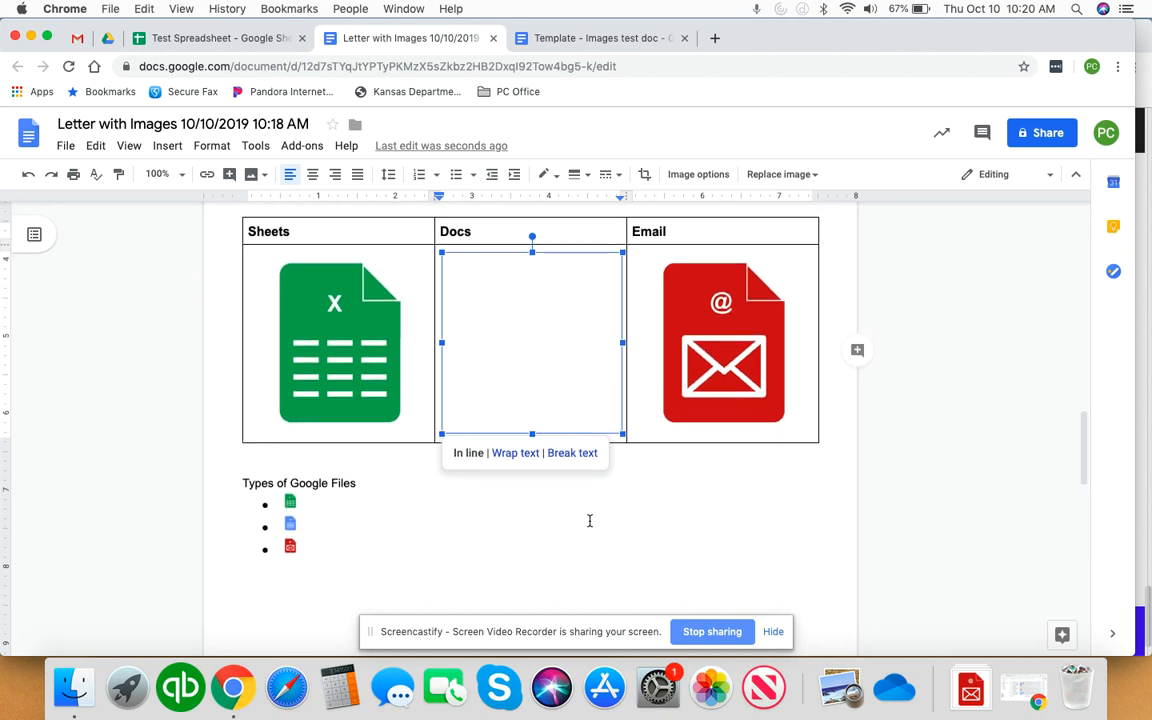
click(406, 473)
scroll(406, 473, up, 2)
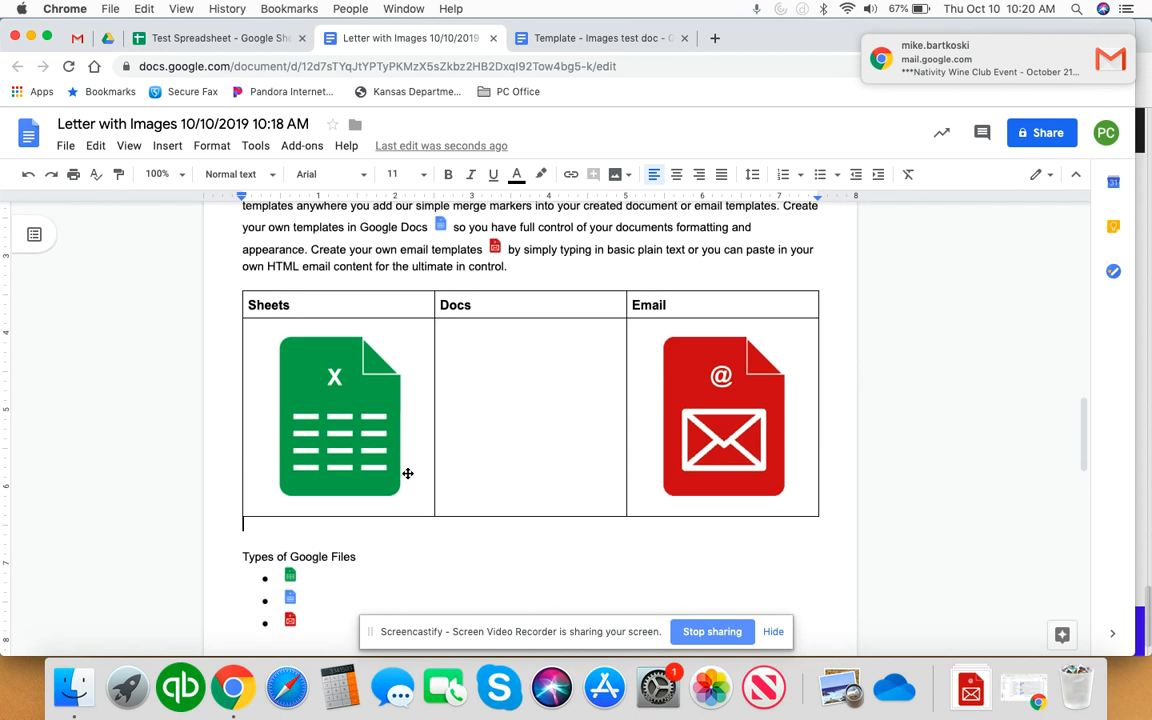
scroll(407, 473, up, 1)
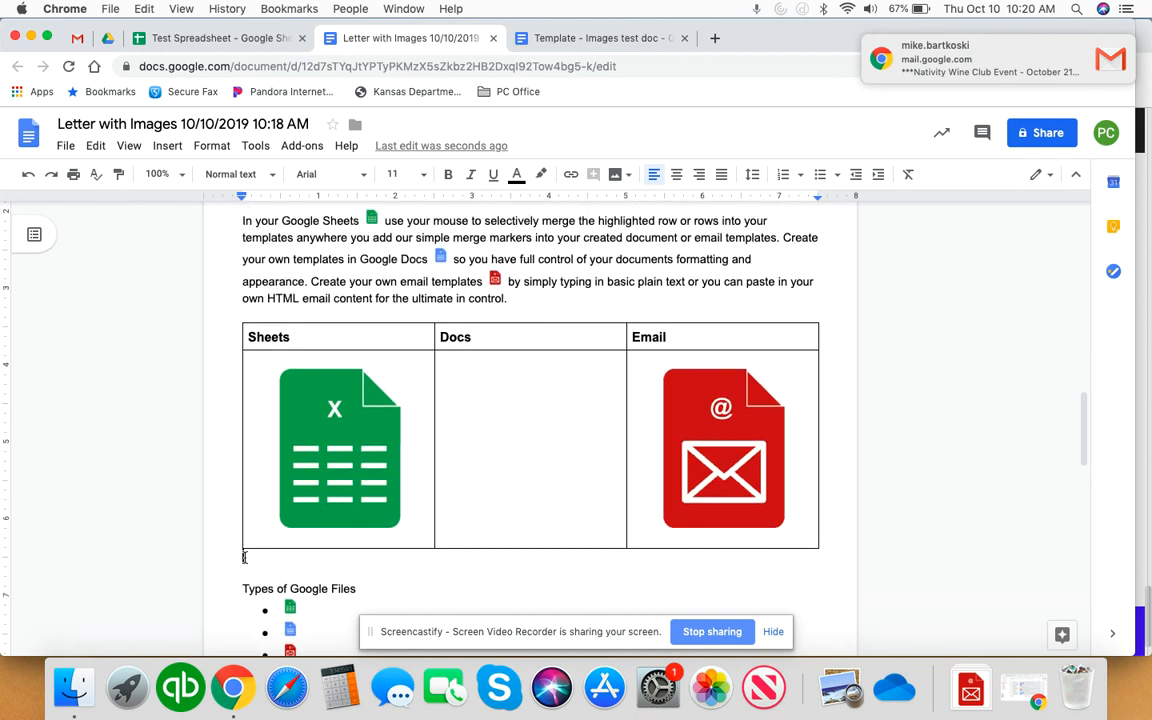
click(373, 585)
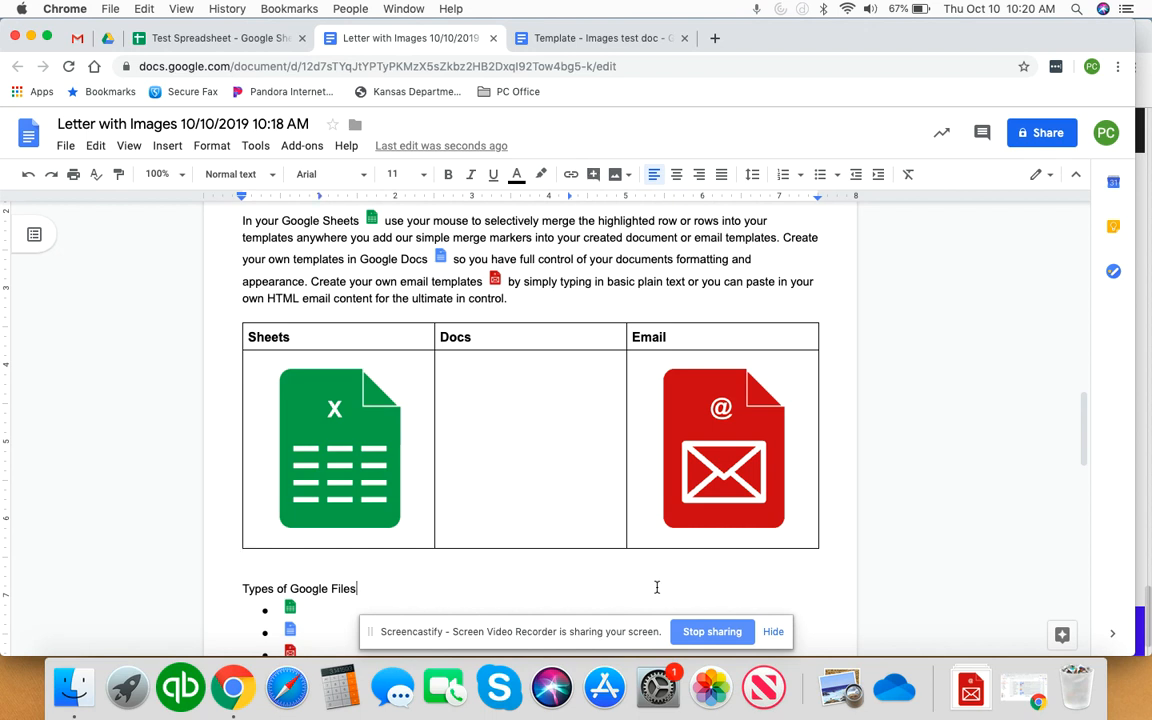
scroll(657, 586, down, 3)
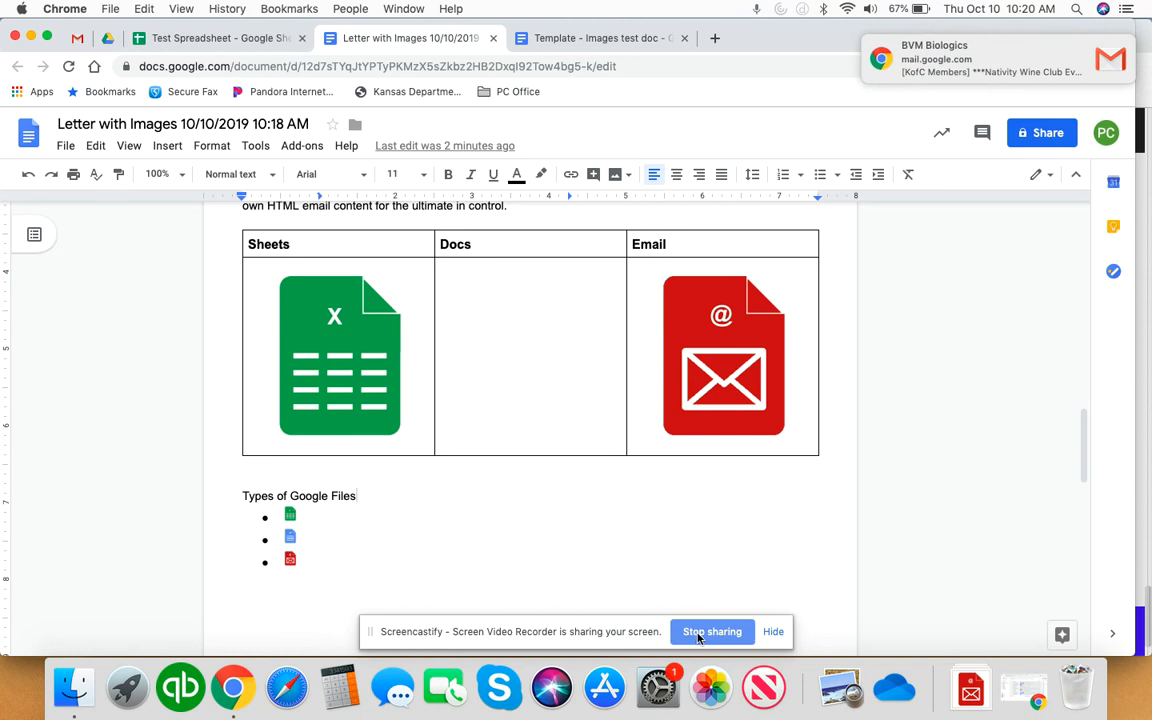